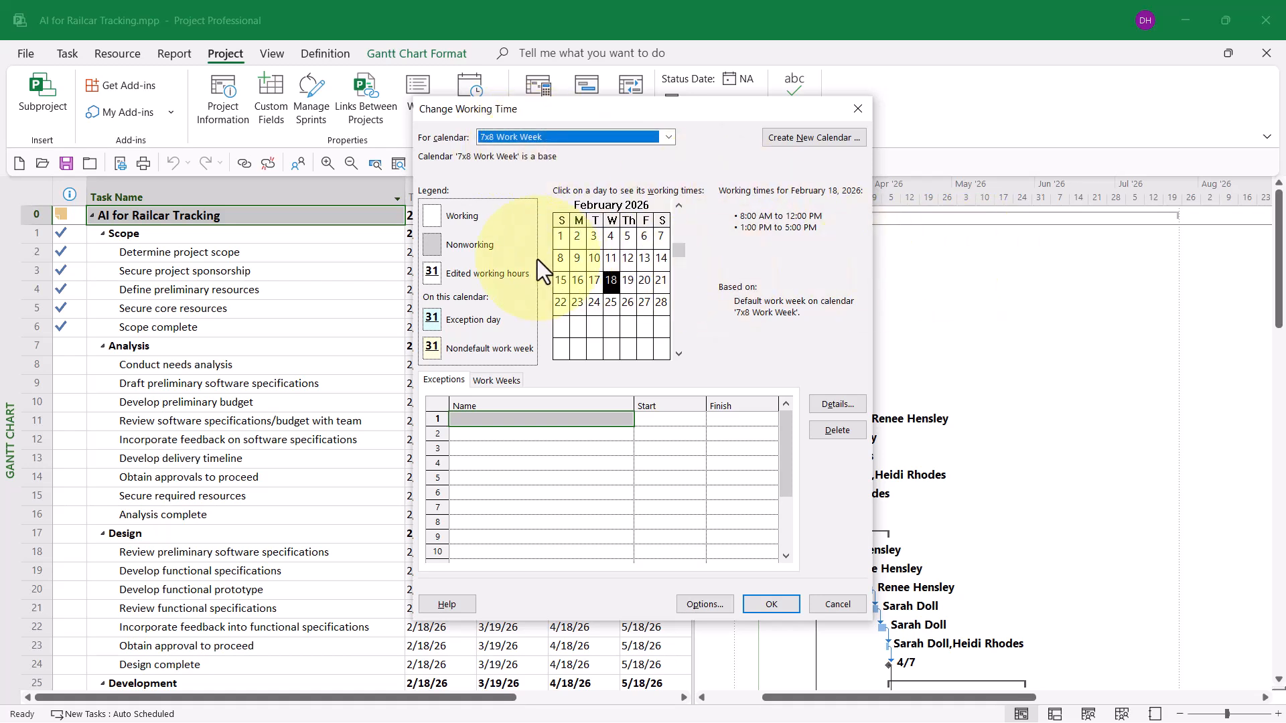
# Check the working times for February 8 and February 14, 2026 in the 7x8 Work Week calendar, discarding any changes
pyautogui.click(563, 259)
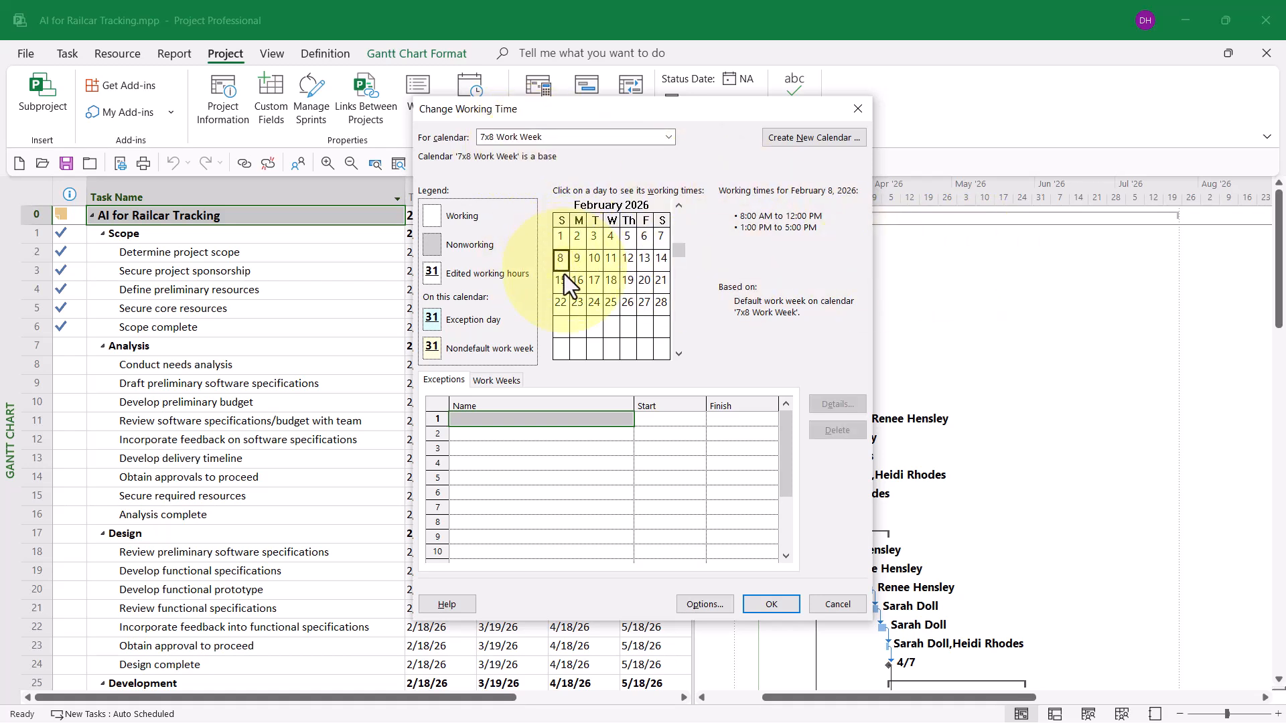
pyautogui.click(661, 262)
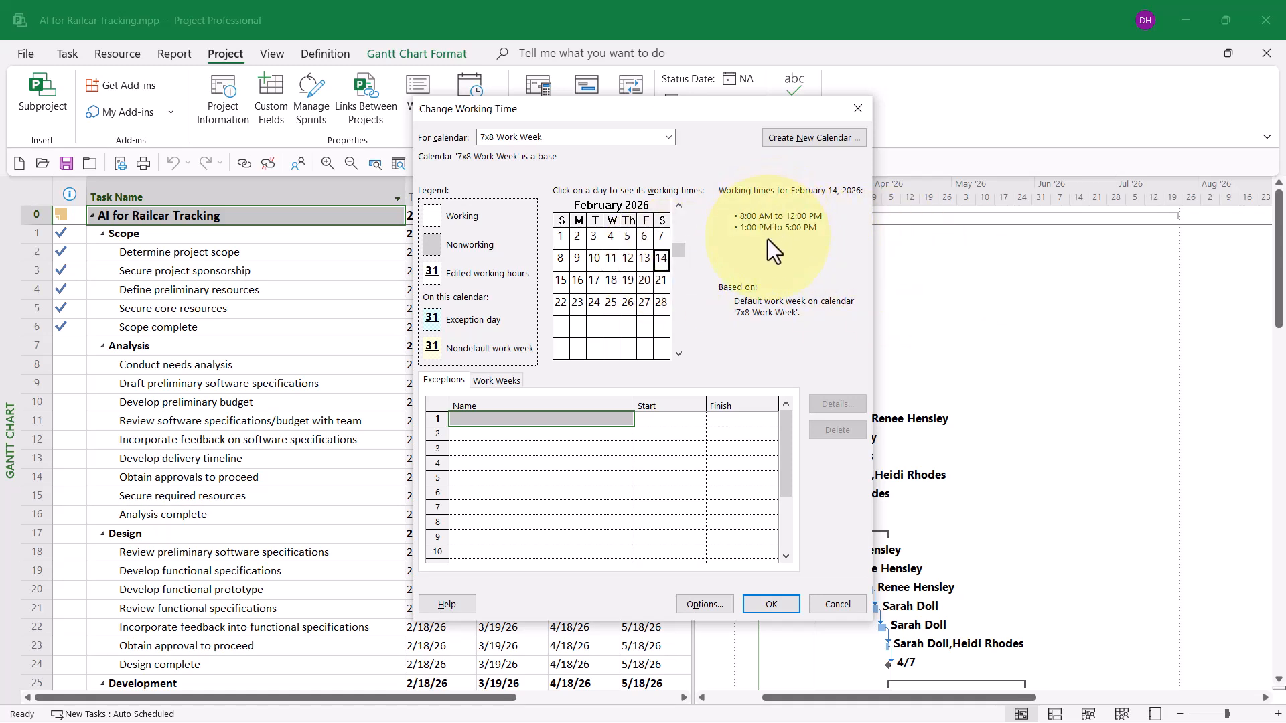
pyautogui.click(838, 604)
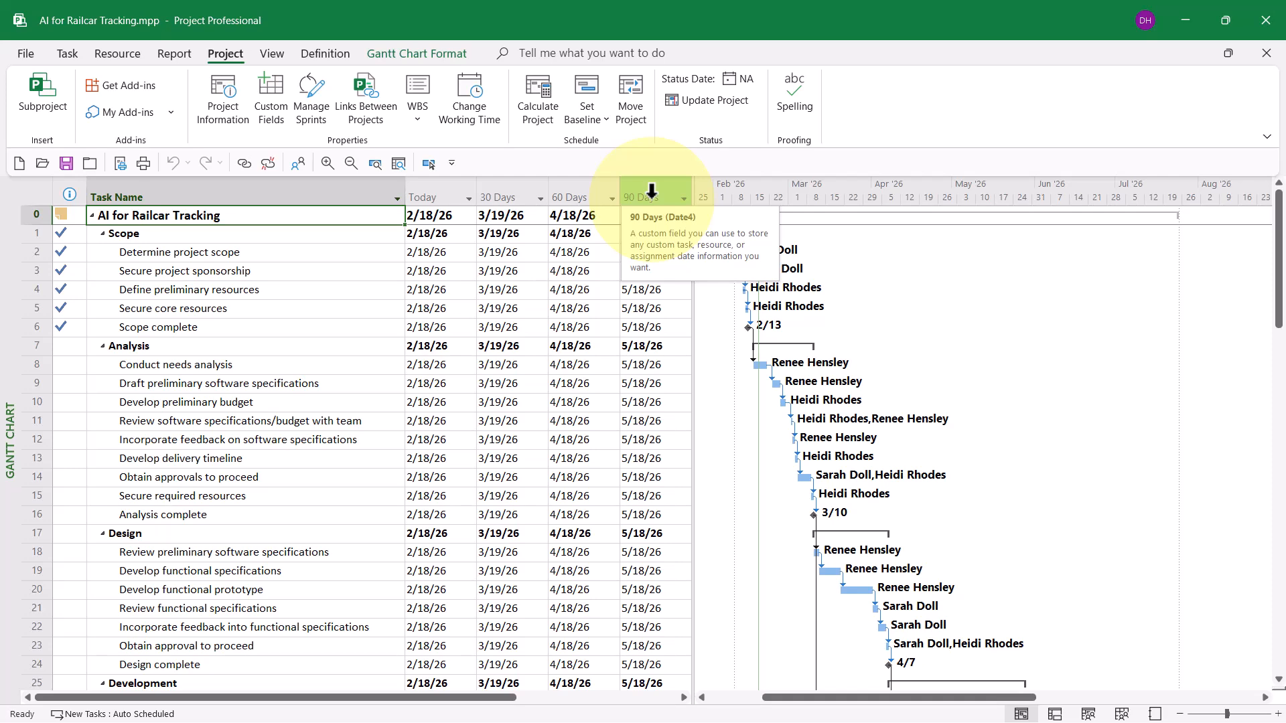
# Review the formulas behind the Today (Date1) and 30 Days (Date2) custom fields without changing them
pyautogui.rightClick(442, 189)
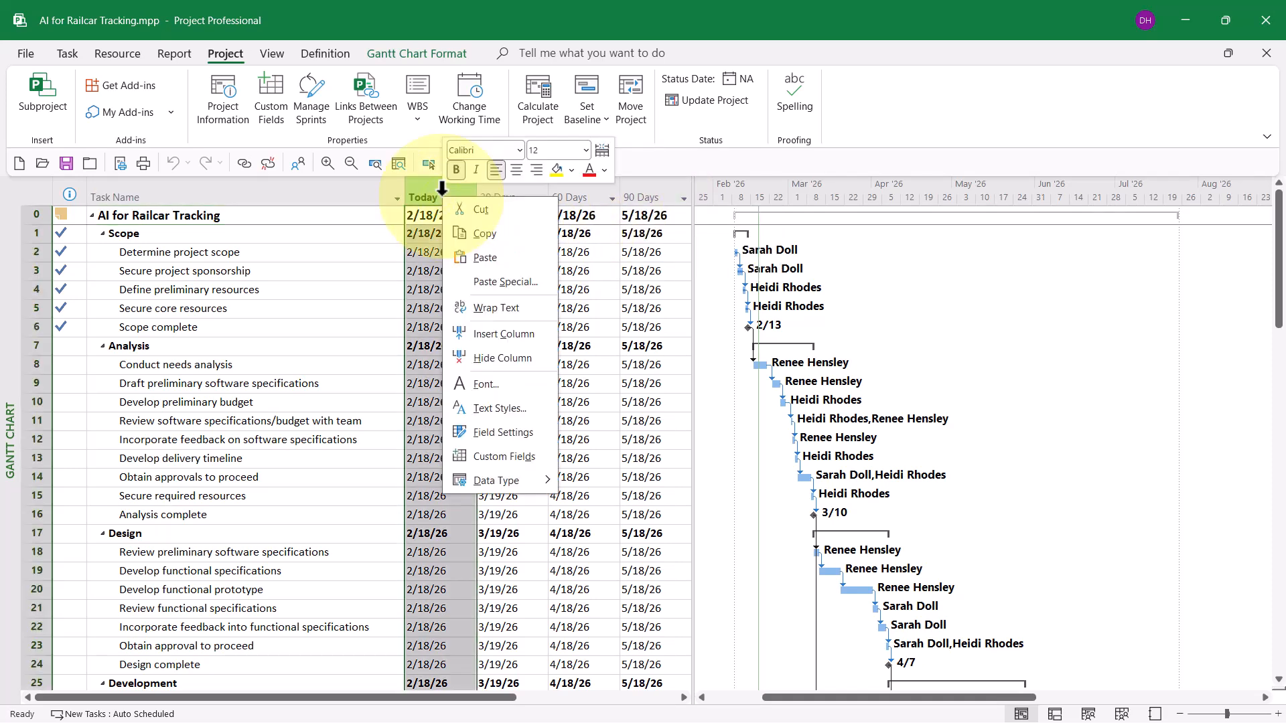
pyautogui.click(501, 450)
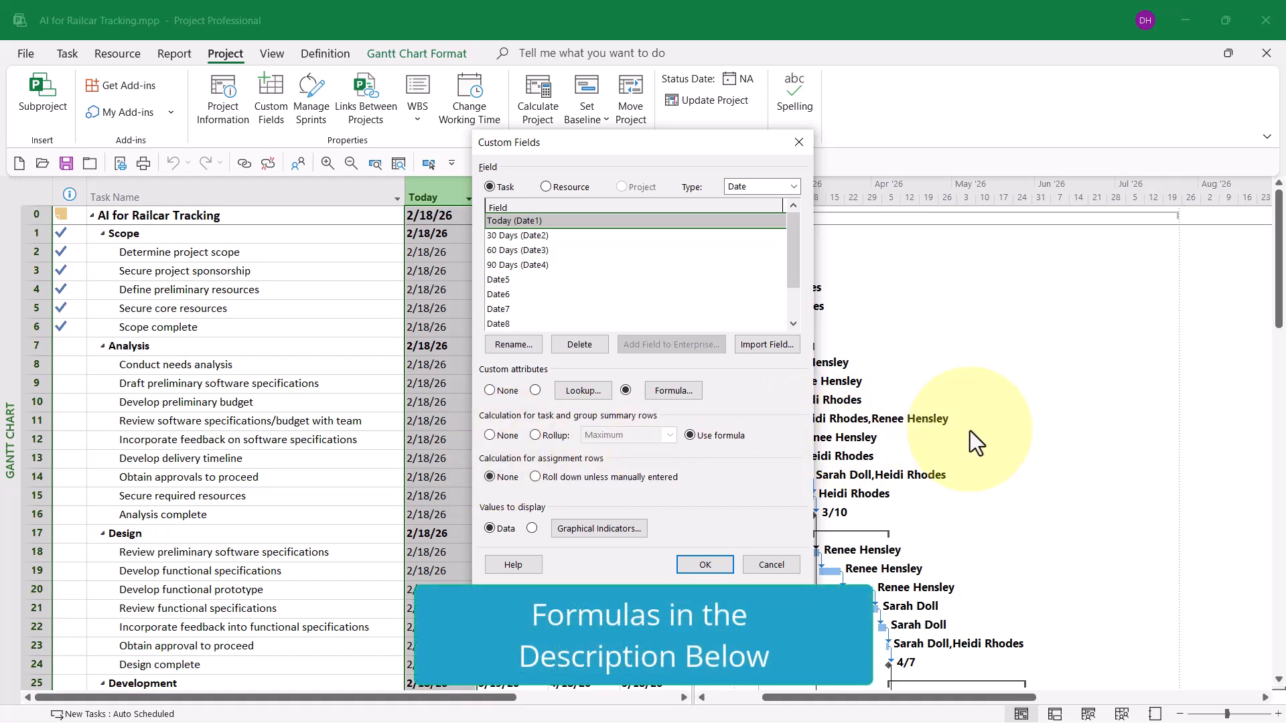
pyautogui.click(646, 388)
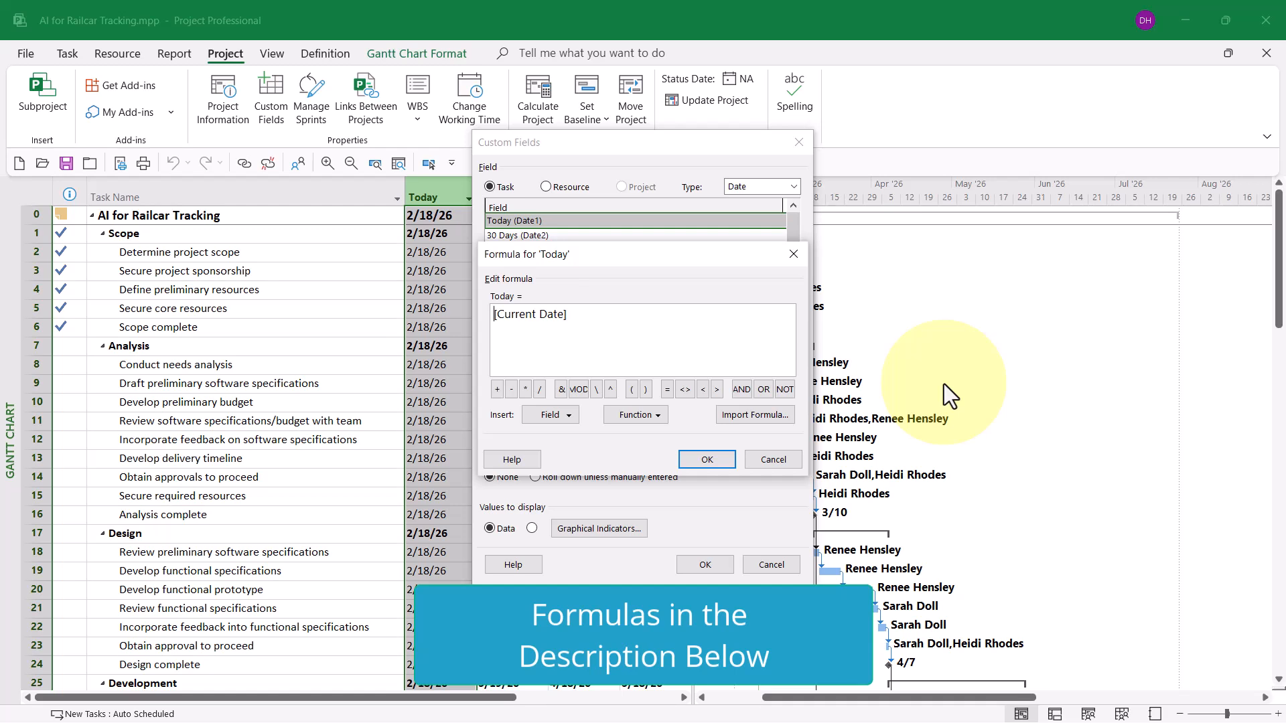
pyautogui.click(787, 461)
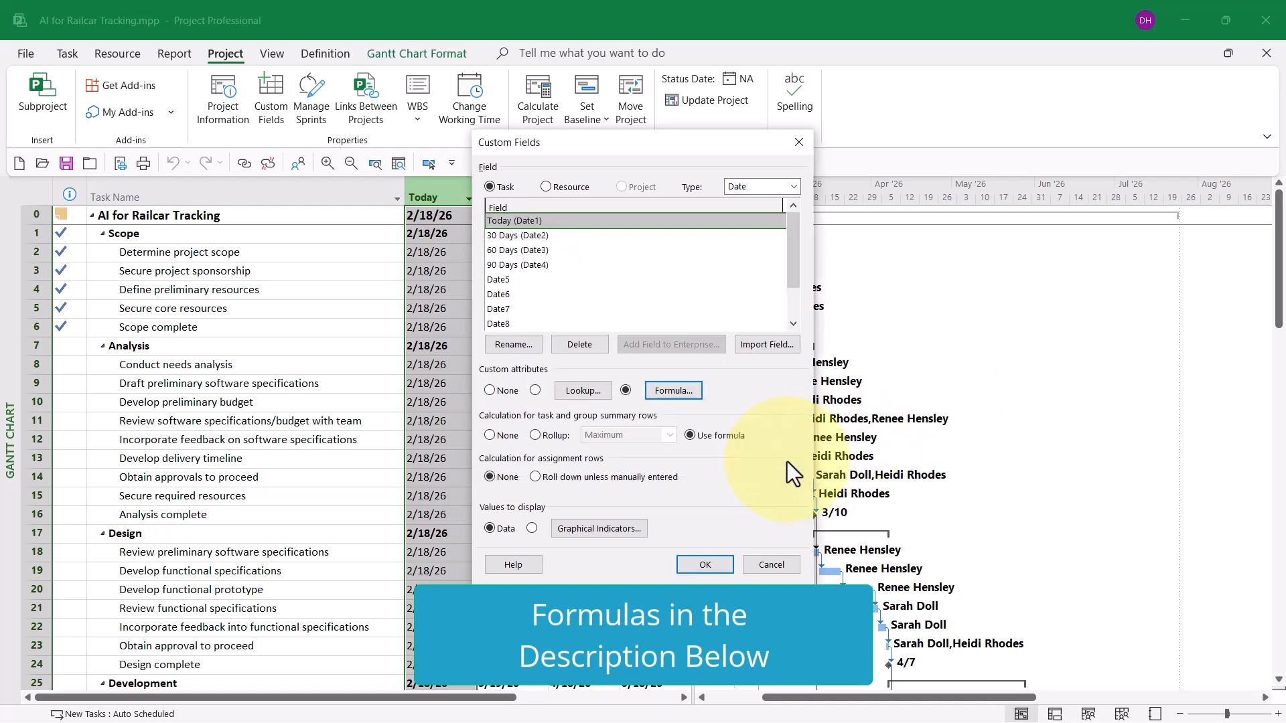
pyautogui.click(529, 235)
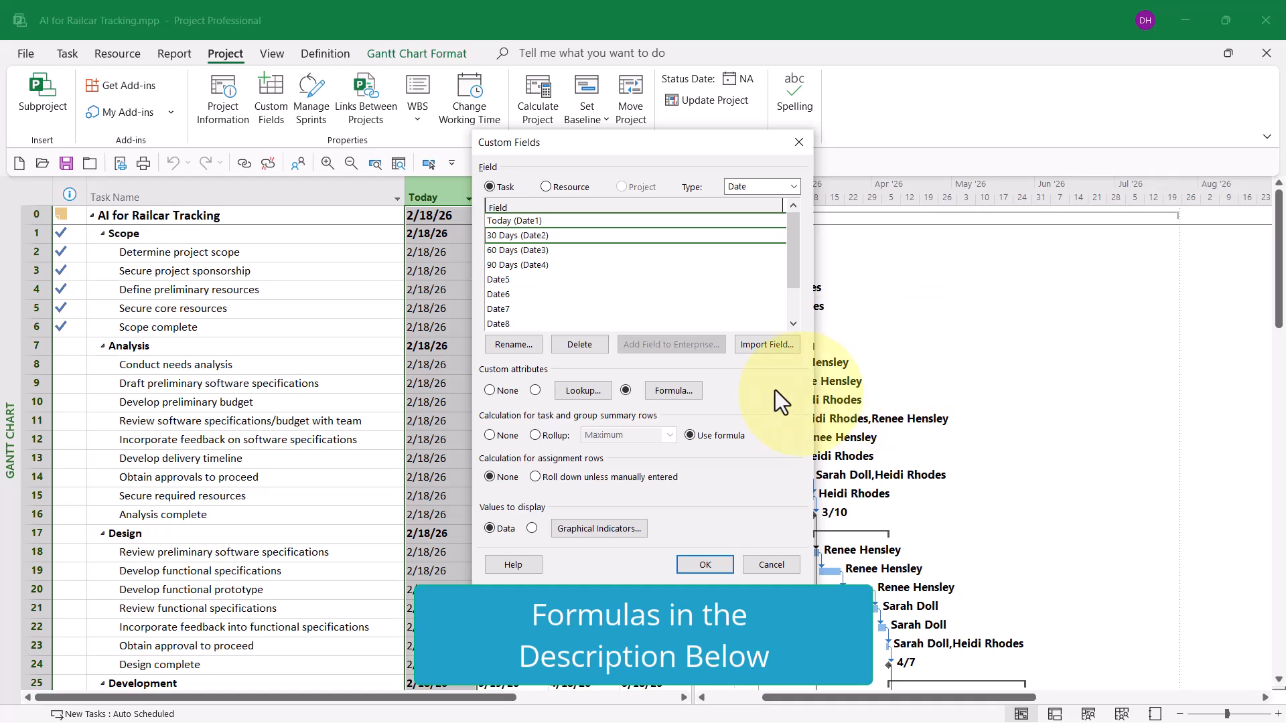
pyautogui.click(686, 392)
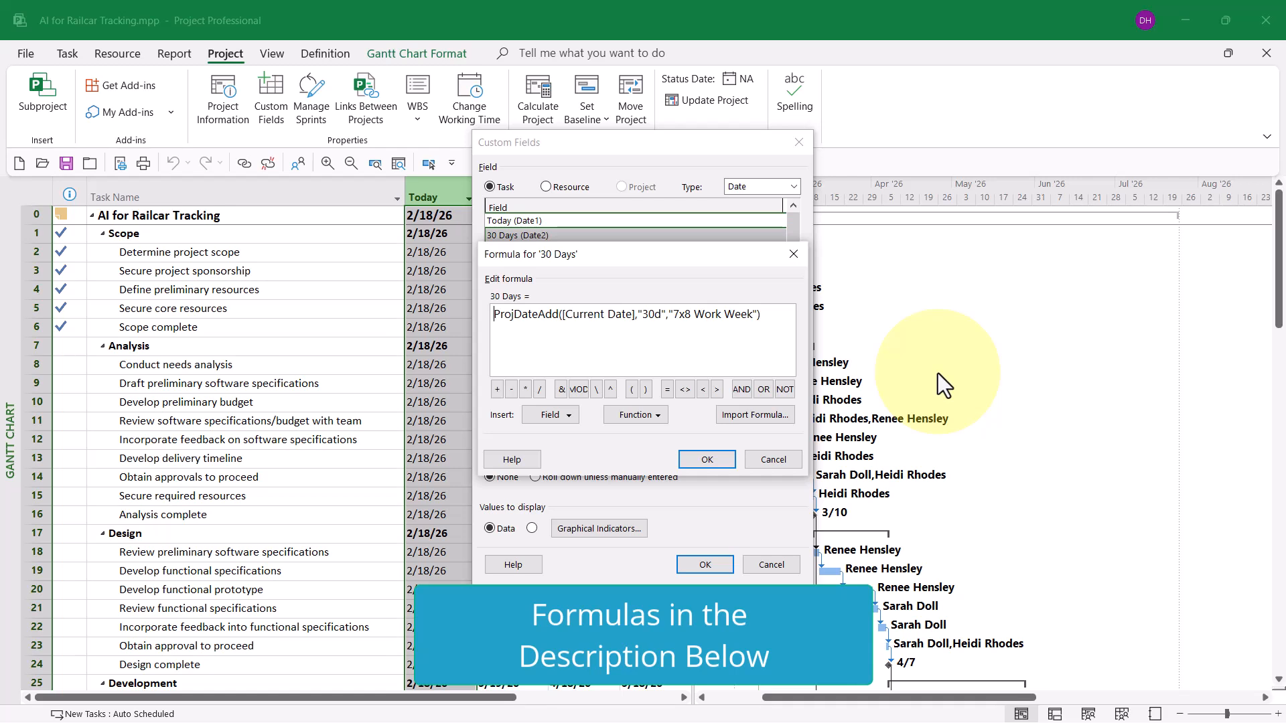
pyautogui.click(774, 459)
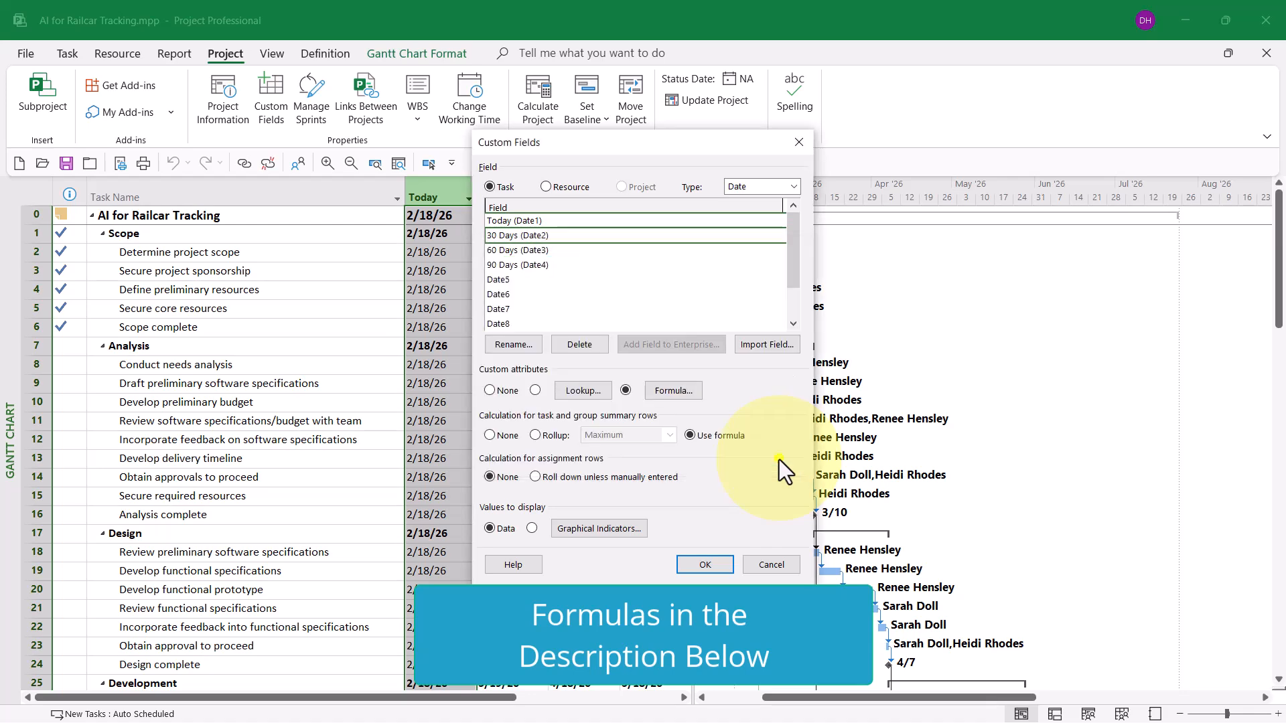
# Review the formulas of the 60 Days (Date3) and 90 Days (Date4) custom fields, leave them unedited and select the project summary task
pyautogui.click(549, 253)
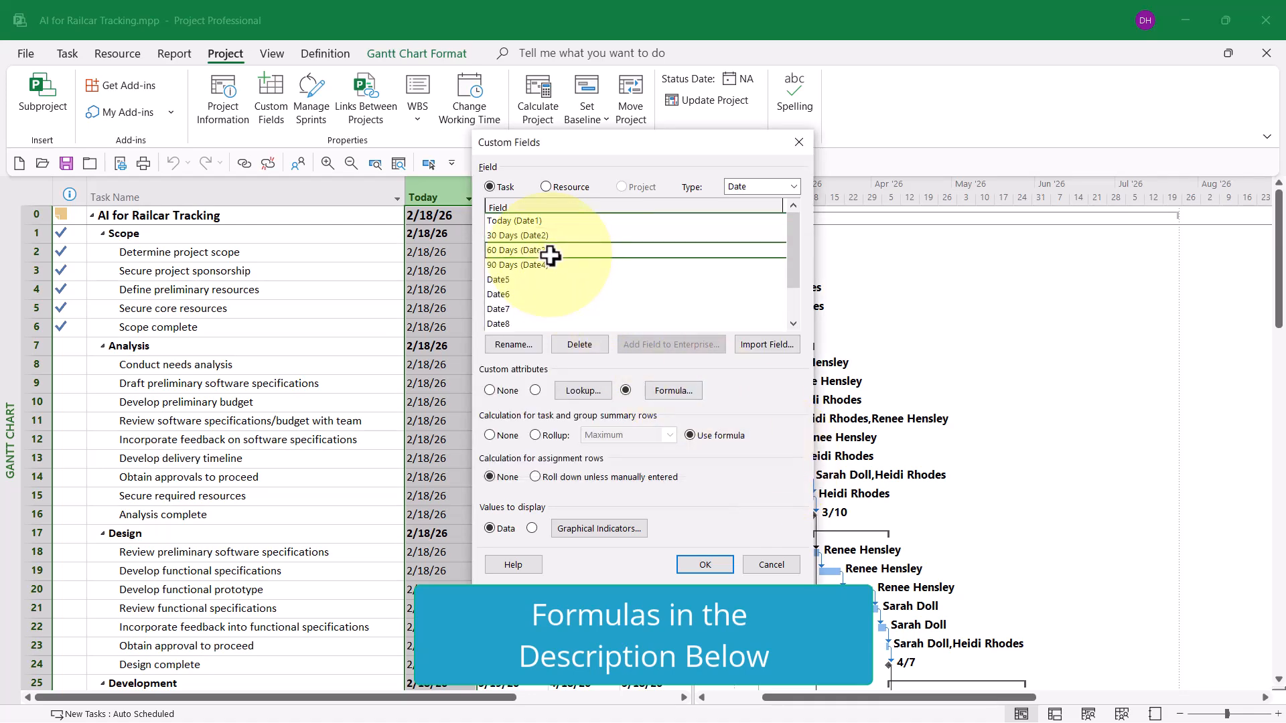
pyautogui.click(663, 390)
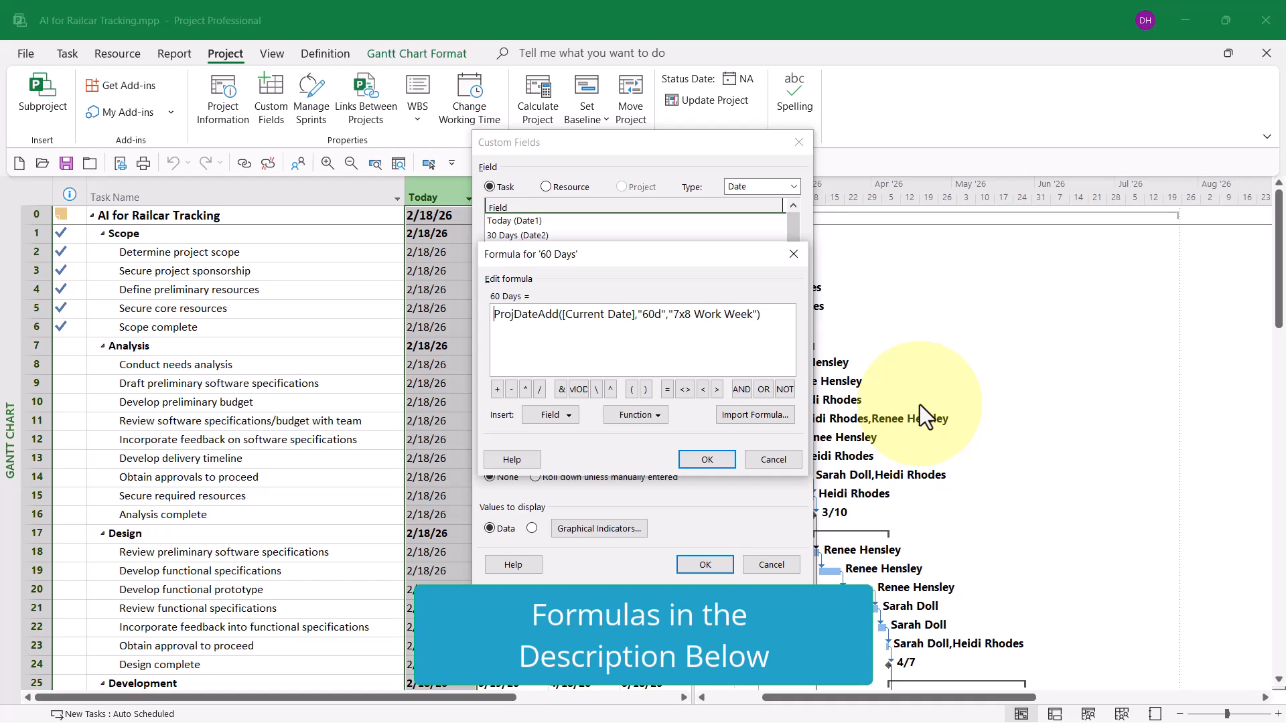
pyautogui.click(780, 458)
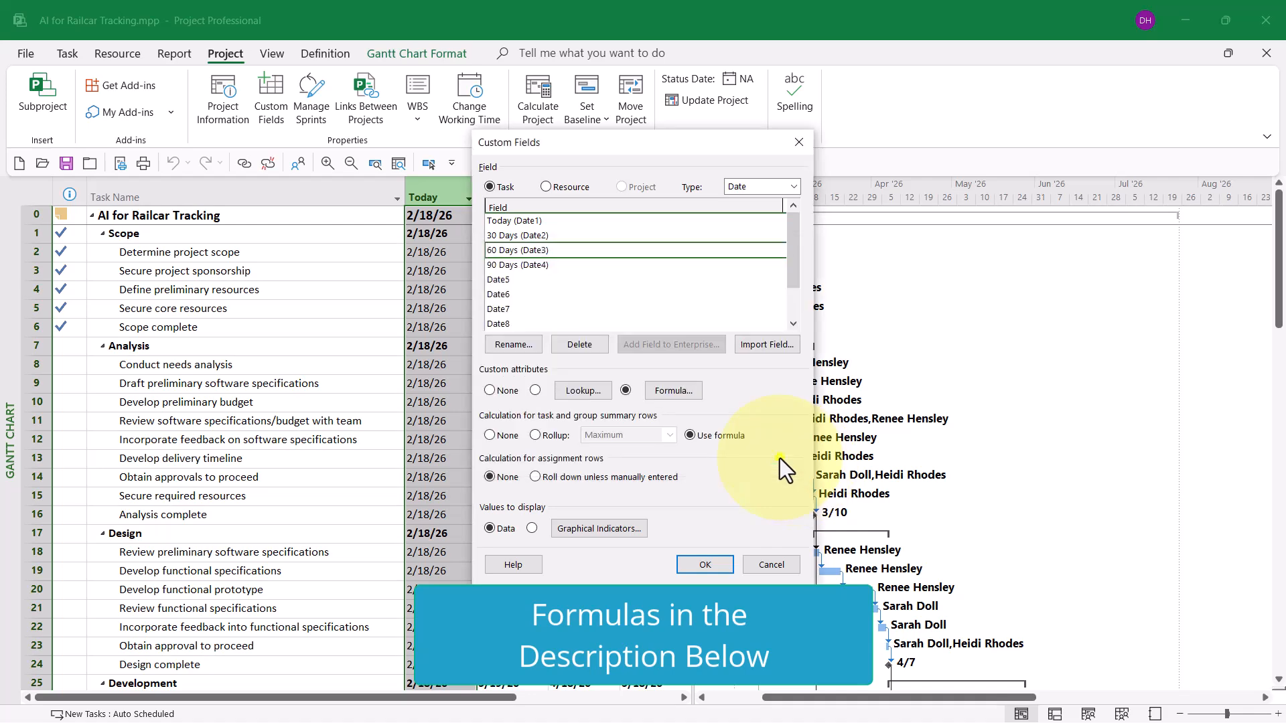
pyautogui.click(529, 265)
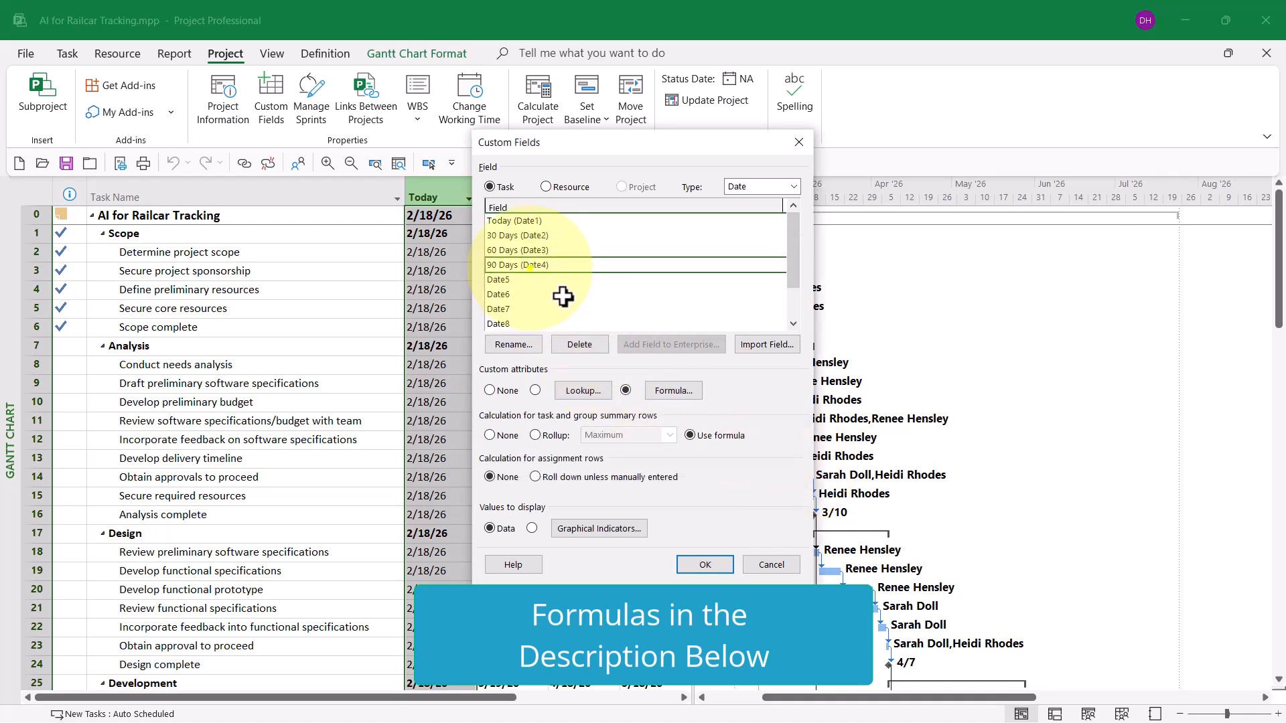
pyautogui.click(687, 392)
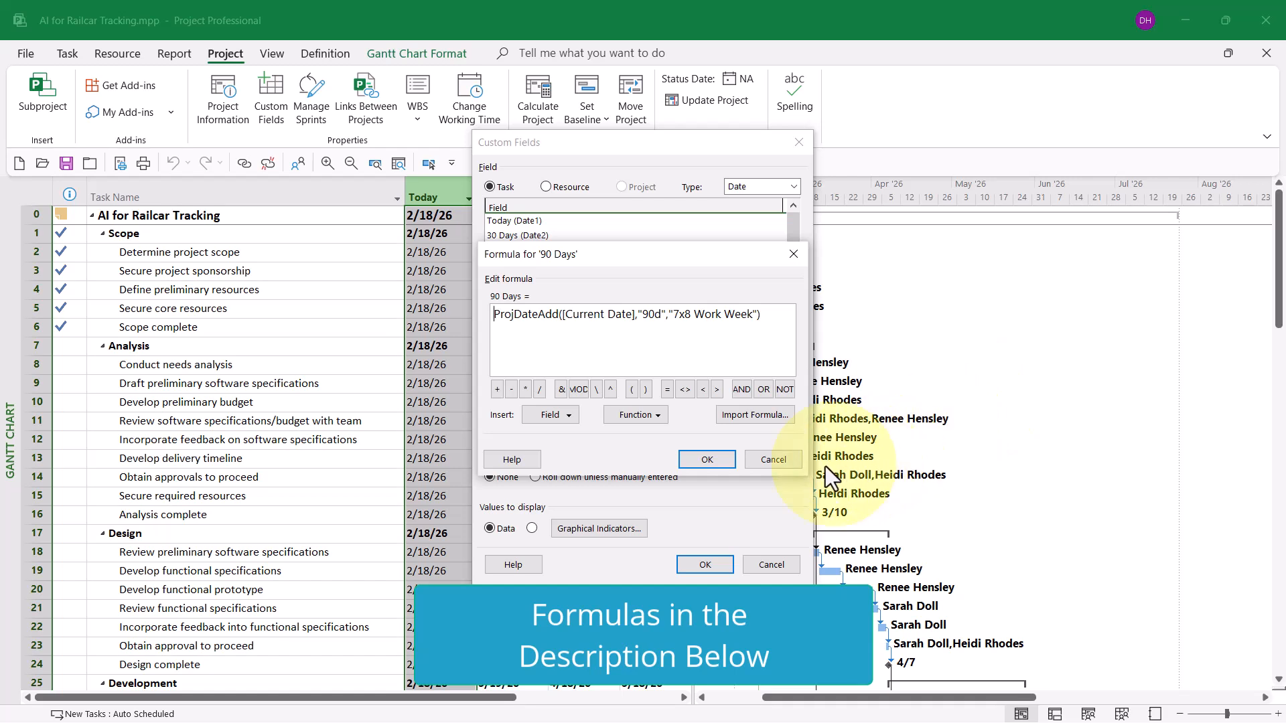
pyautogui.click(771, 459)
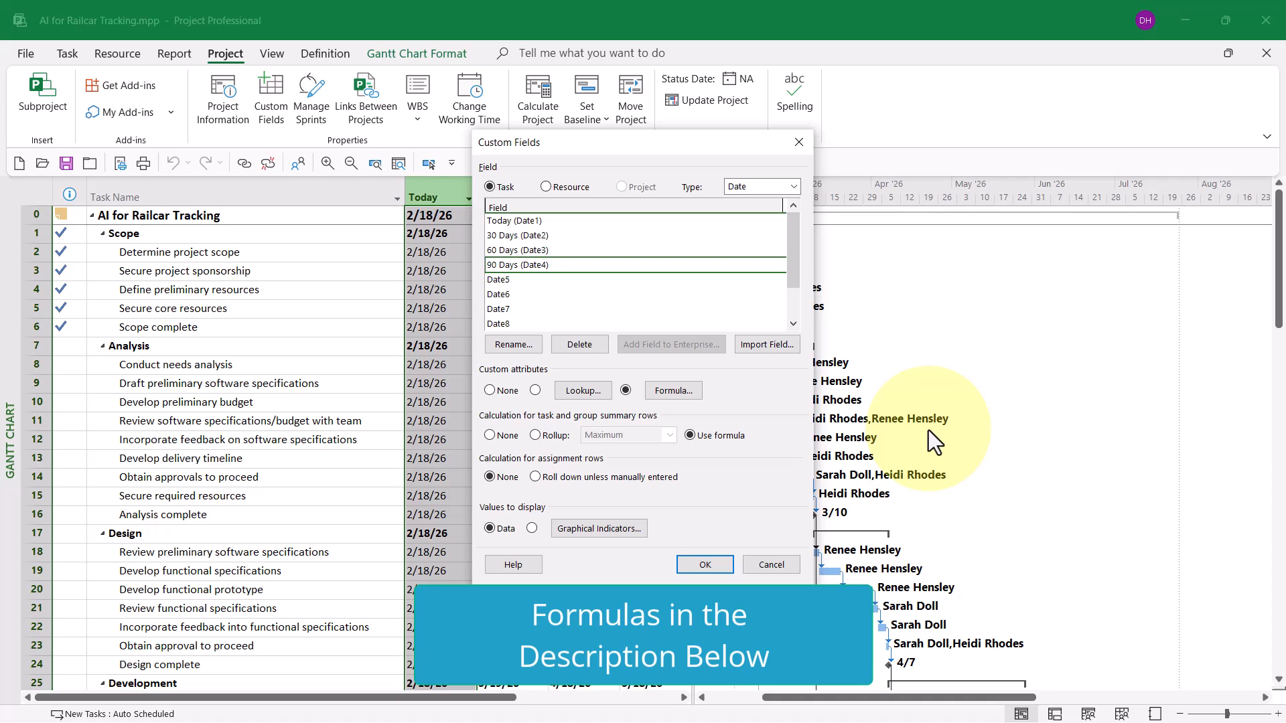
pyautogui.click(791, 566)
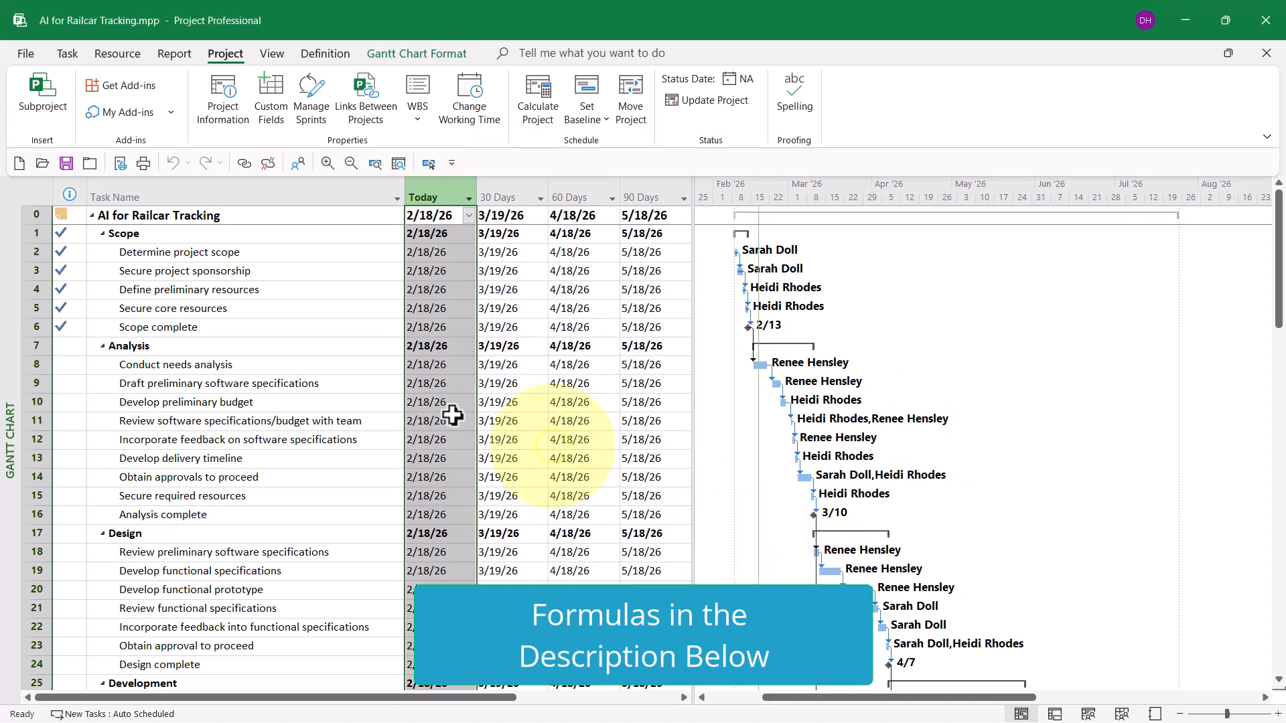
pyautogui.click(203, 217)
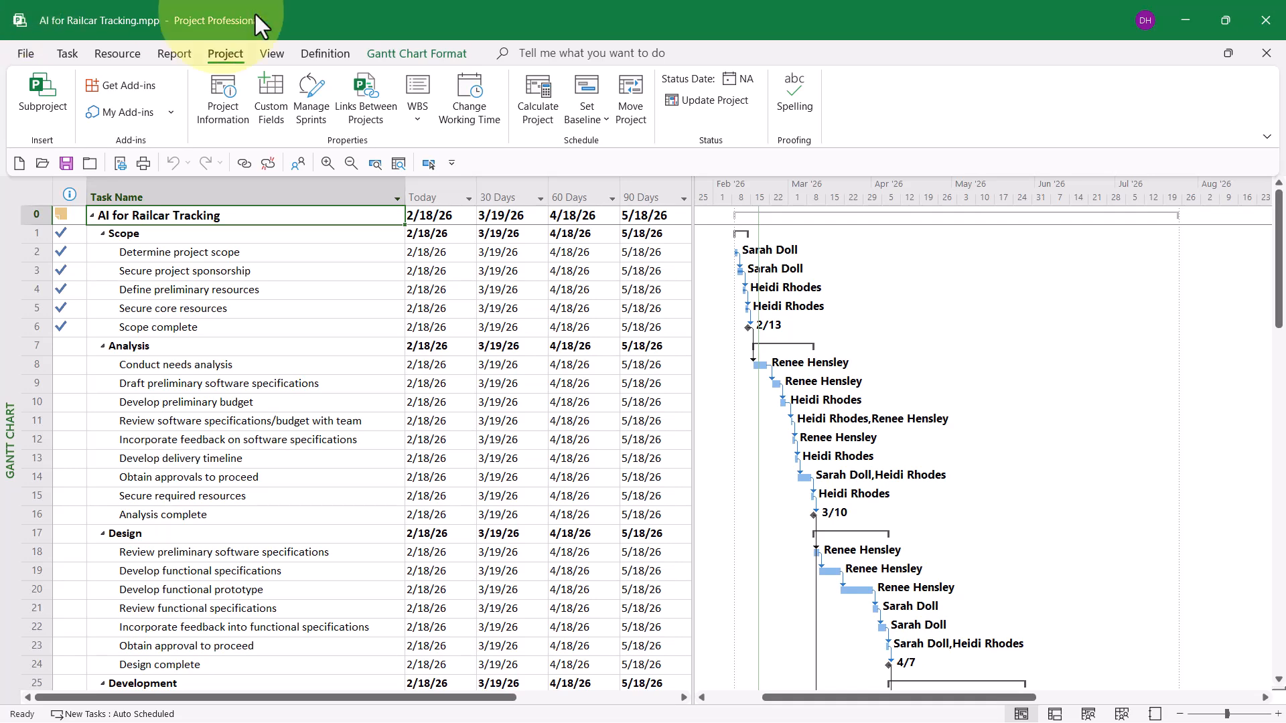
# Open the definition of the custom _30 Day Look Ahead task filter
pyautogui.click(280, 51)
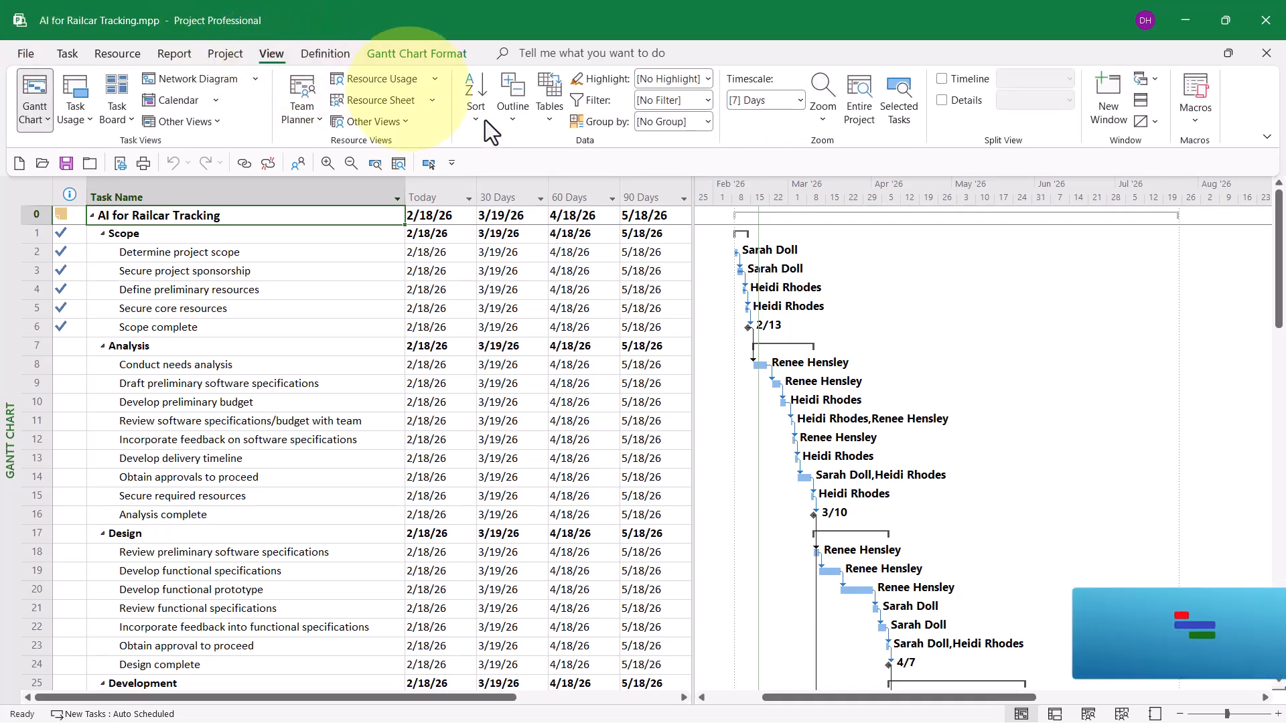
pyautogui.click(708, 106)
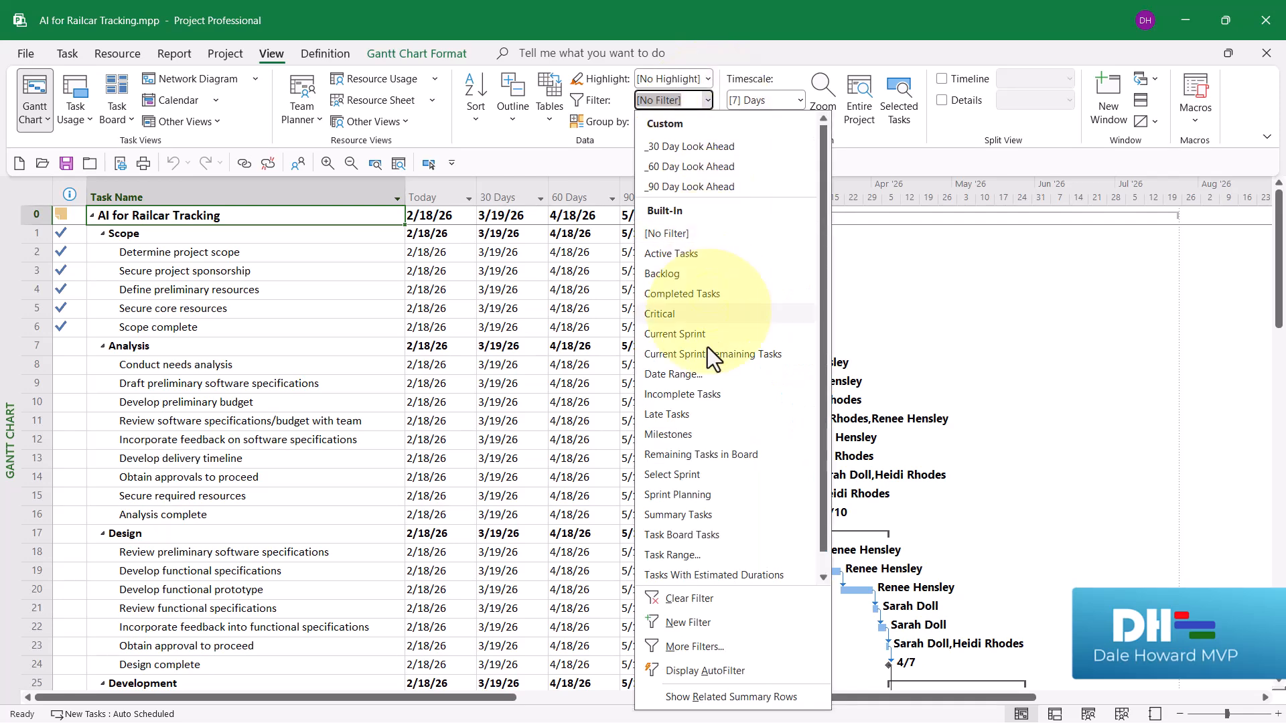
pyautogui.click(706, 649)
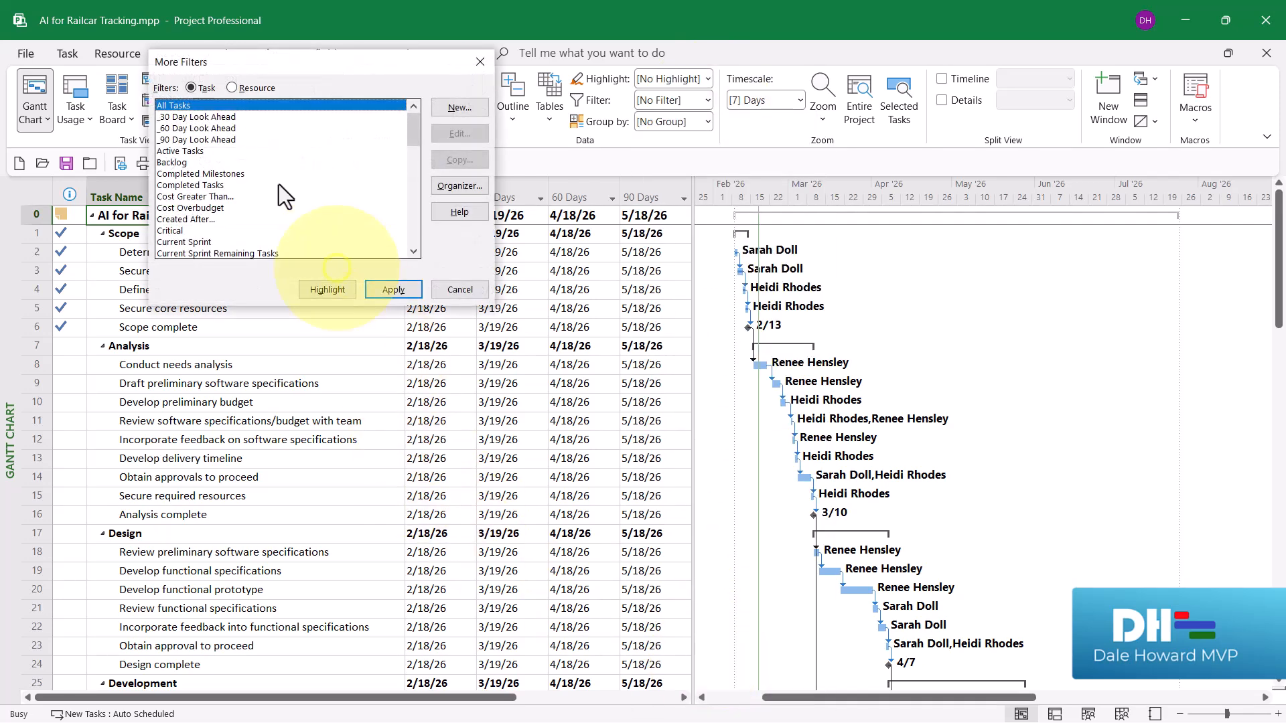
pyautogui.click(232, 116)
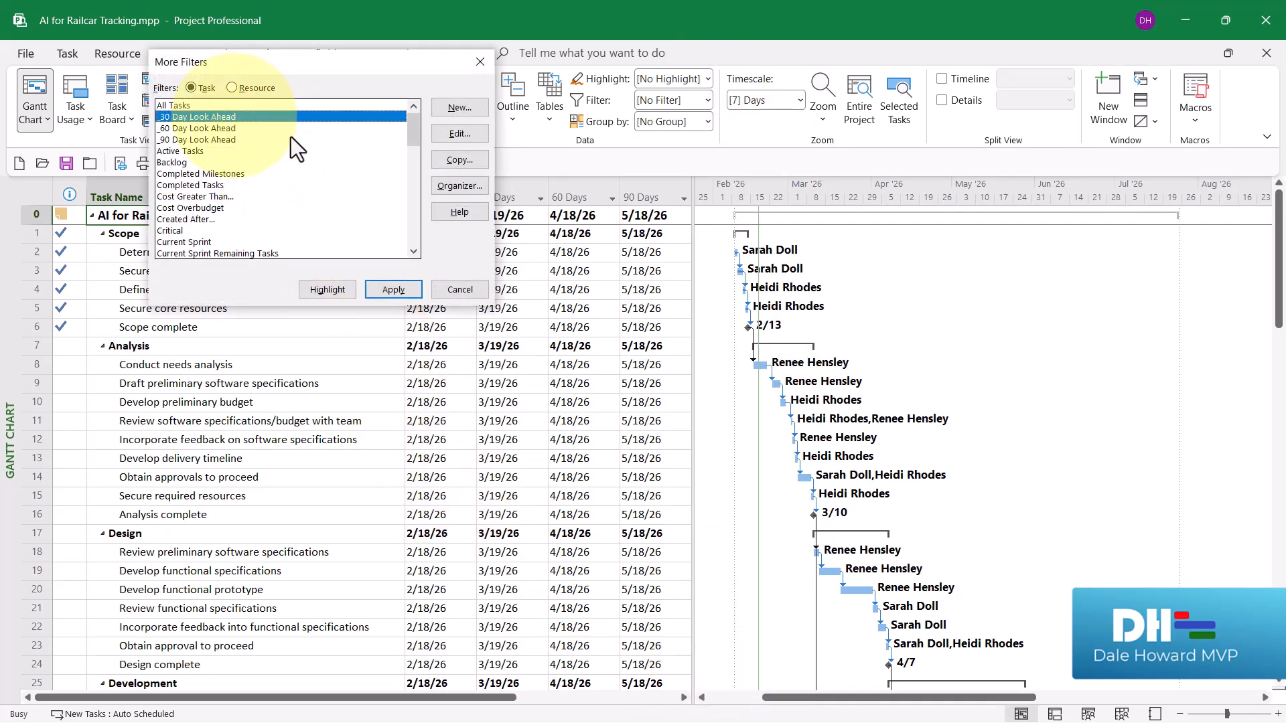
pyautogui.click(460, 133)
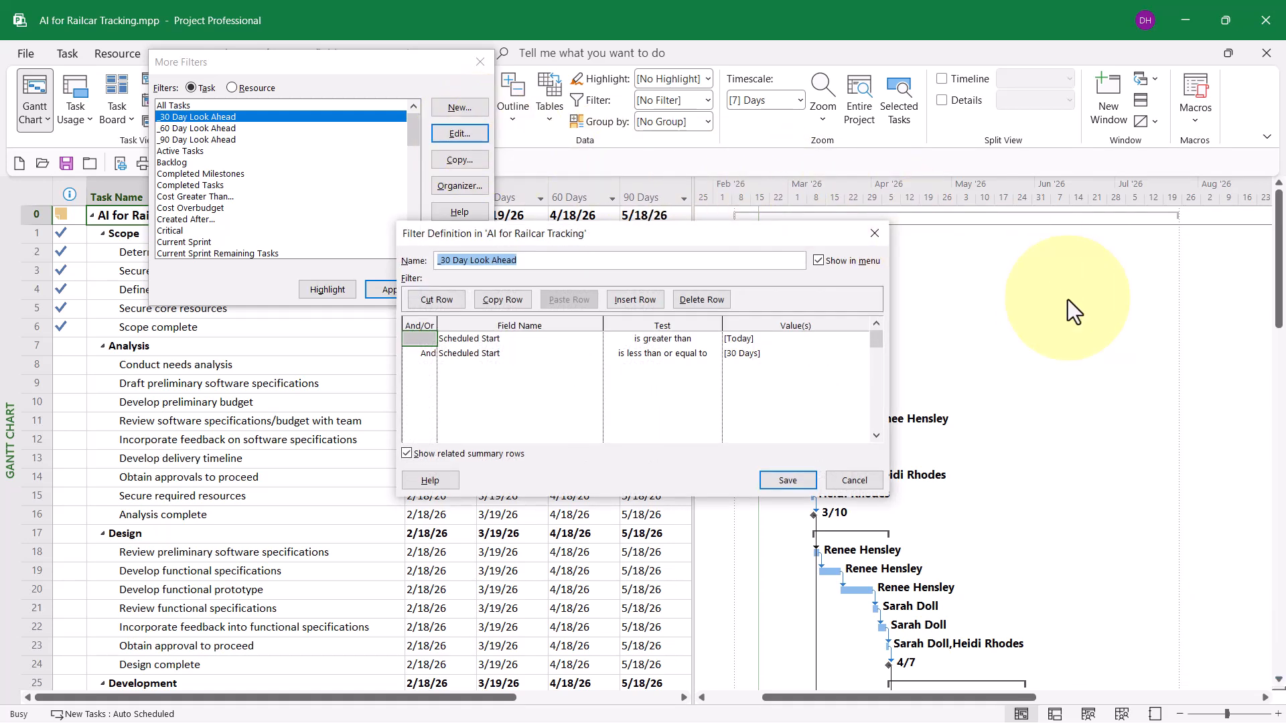
# Examine the field, test and value of both criteria rows in the _30 Day Look Ahead filter and close its definition without saving
pyautogui.click(530, 338)
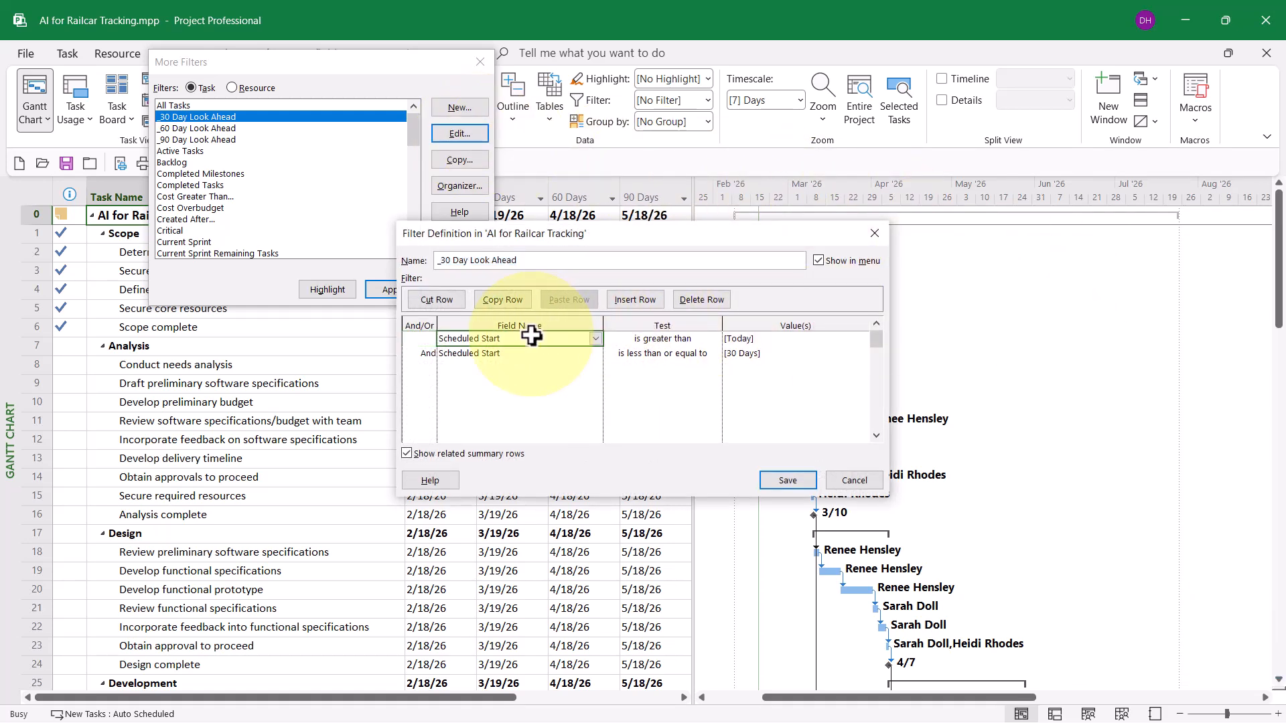
pyautogui.click(672, 339)
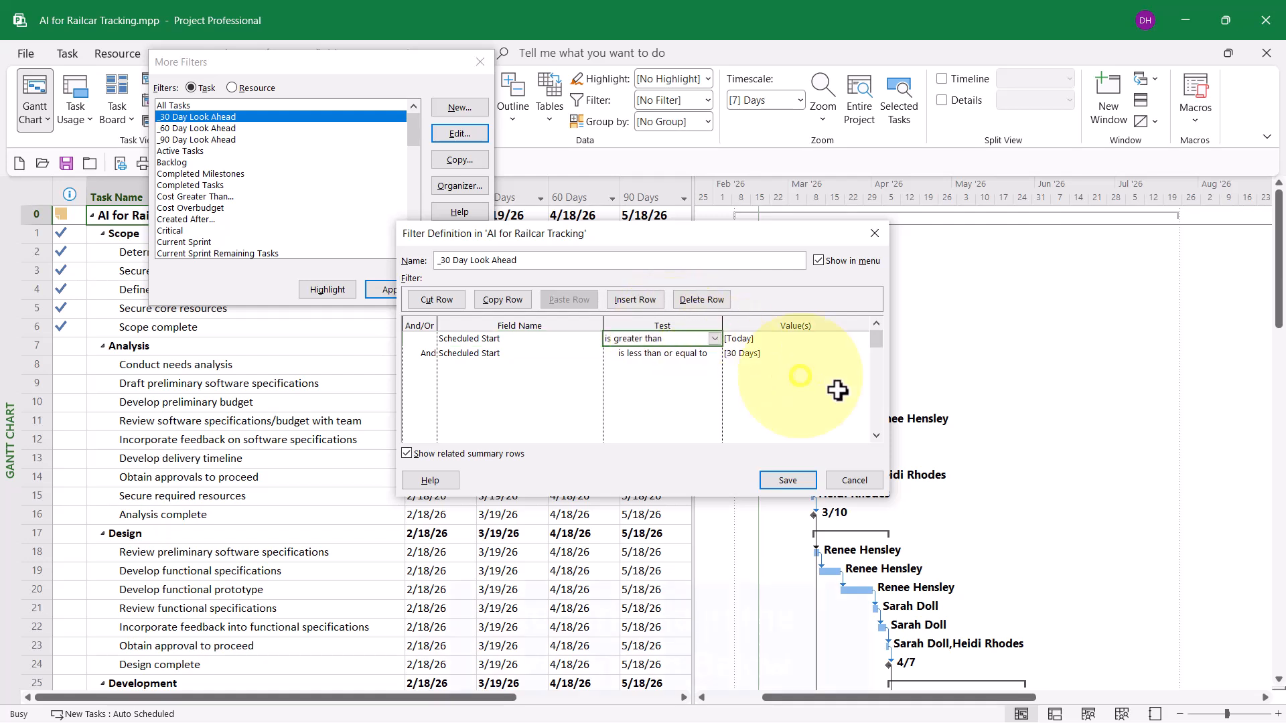
pyautogui.click(781, 339)
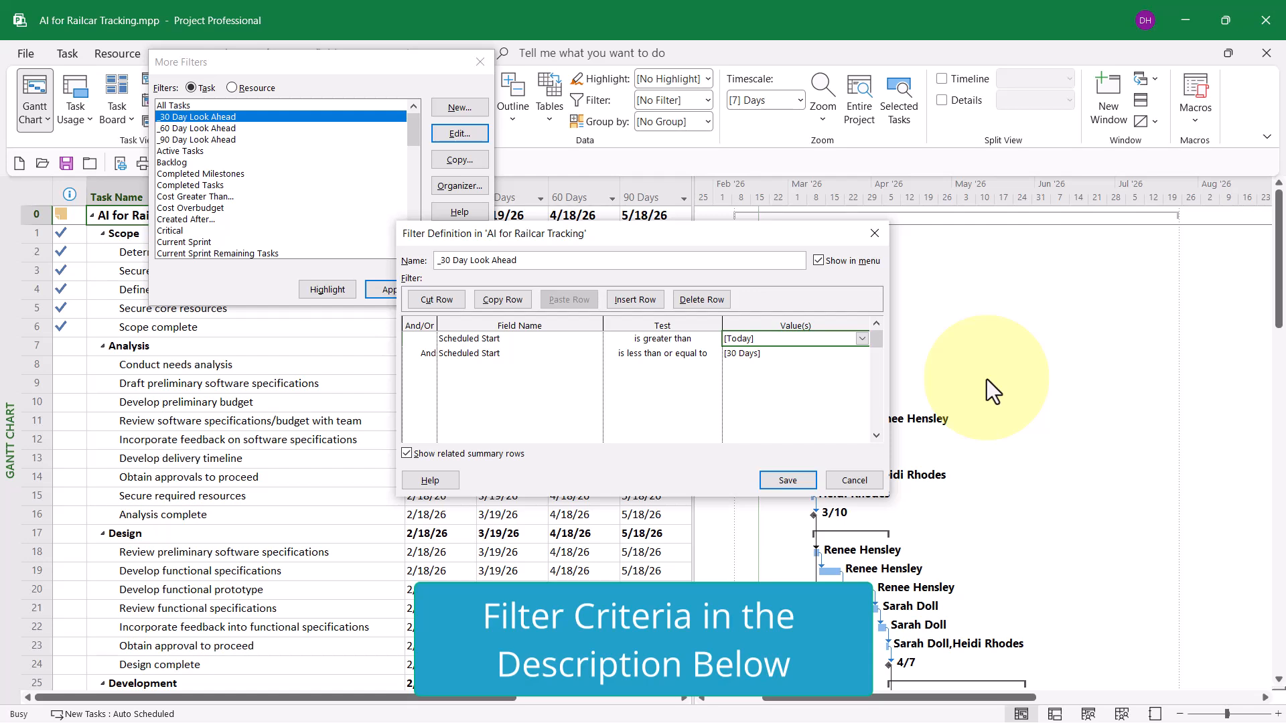
pyautogui.click(454, 354)
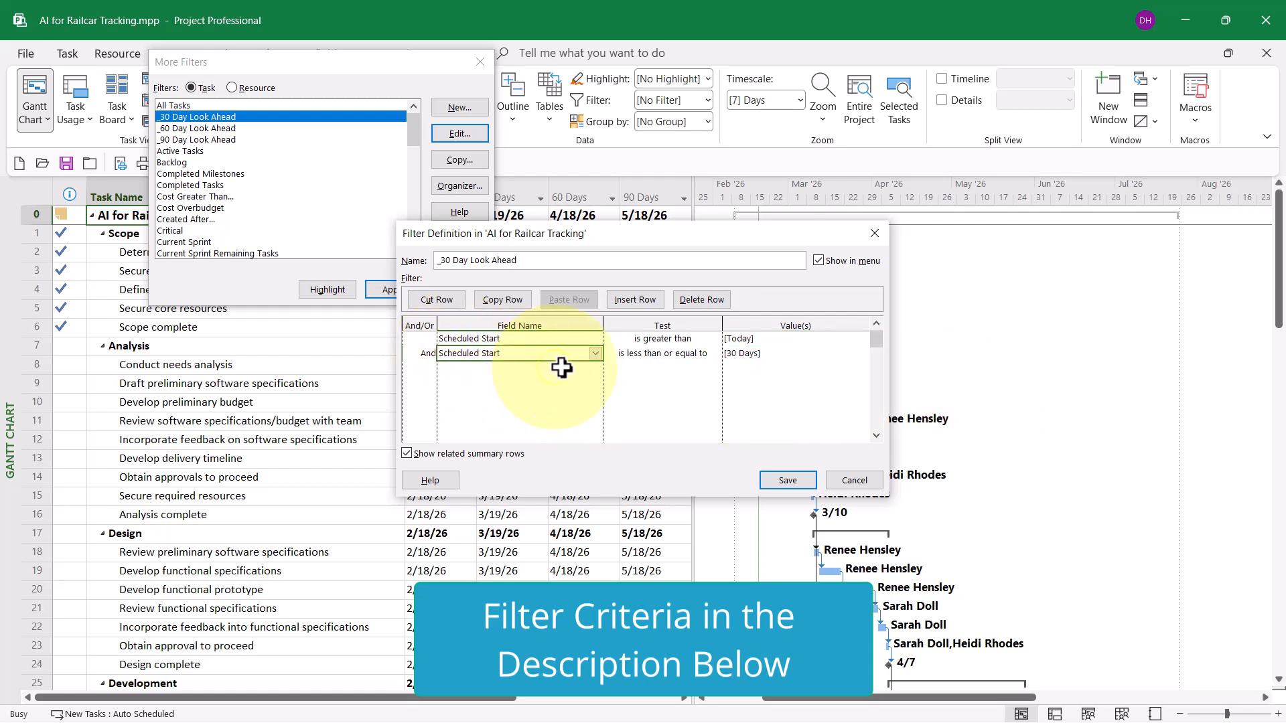
pyautogui.click(660, 355)
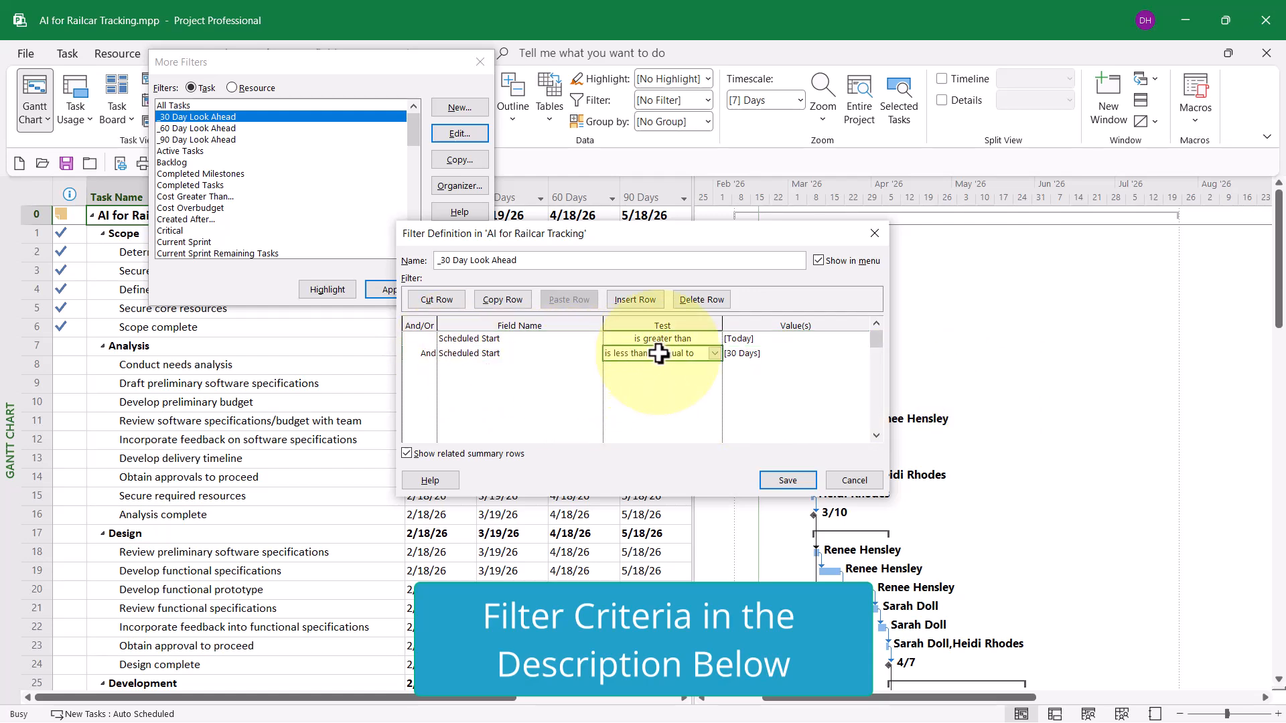
pyautogui.click(752, 354)
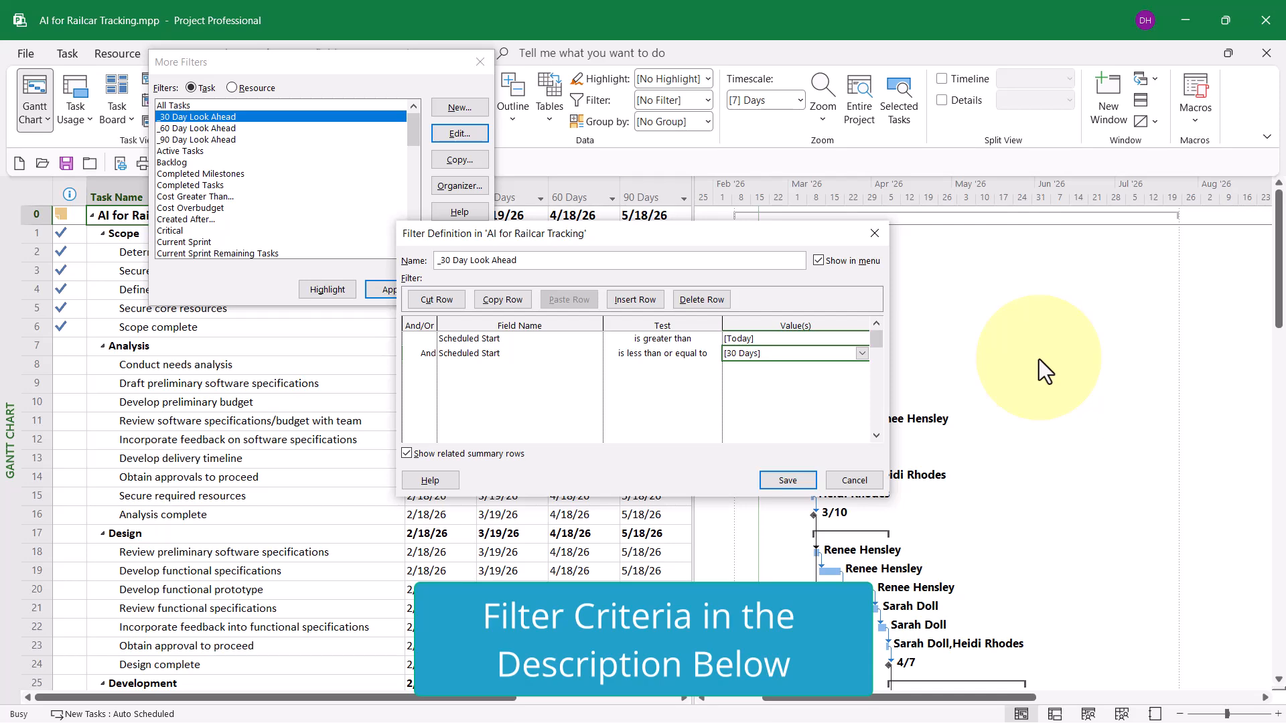
pyautogui.click(869, 479)
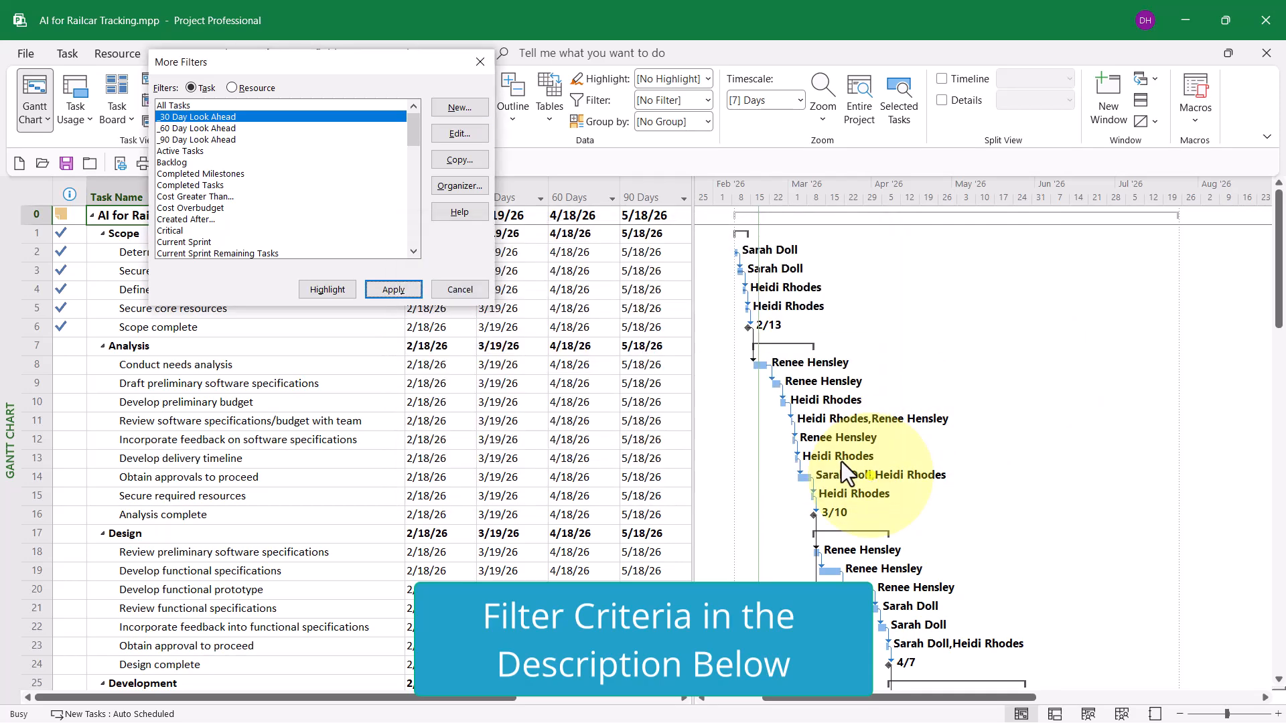
# Examine both criteria rows in the definition of the _60 Day Look Ahead filter and close it without saving
pyautogui.click(195, 130)
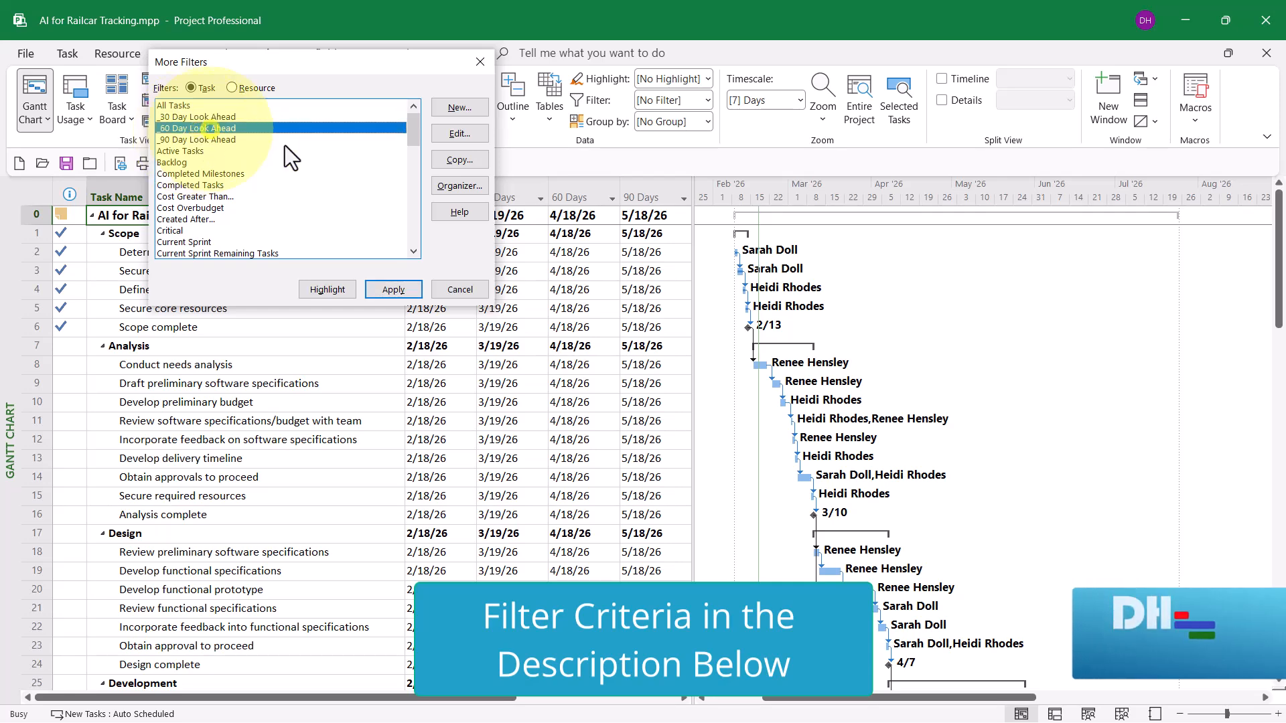
pyautogui.click(468, 137)
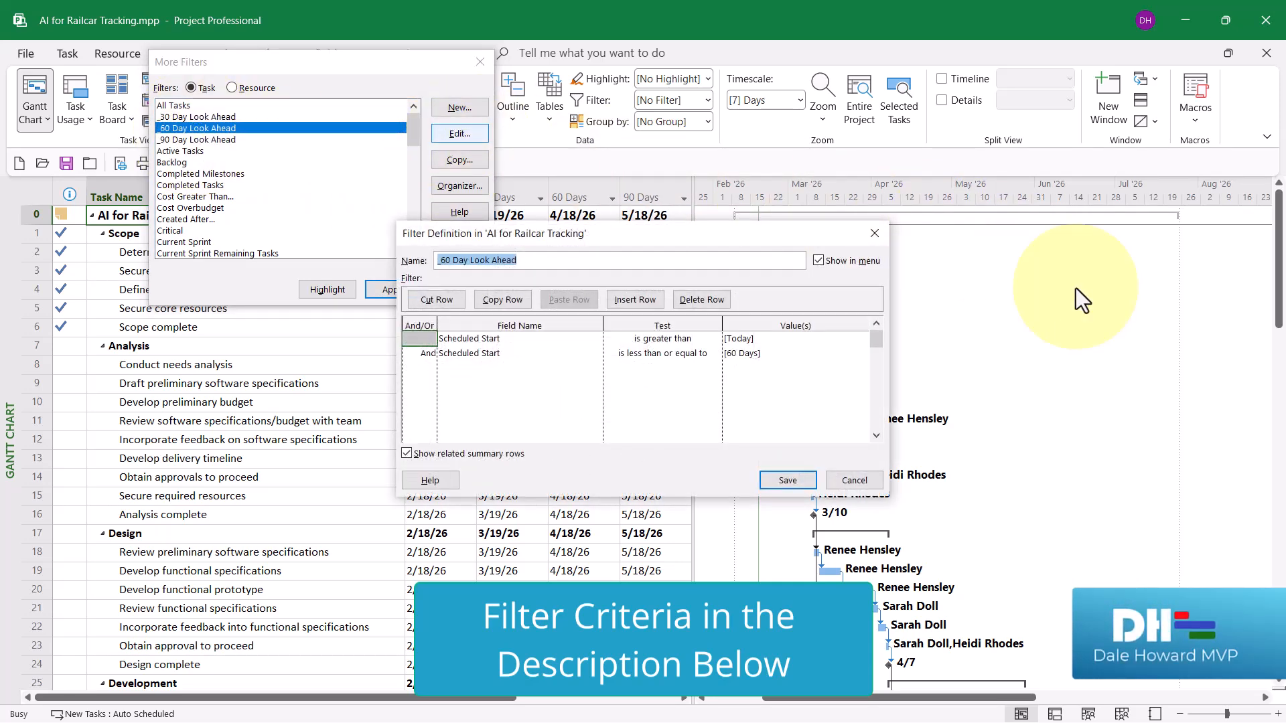
pyautogui.click(487, 339)
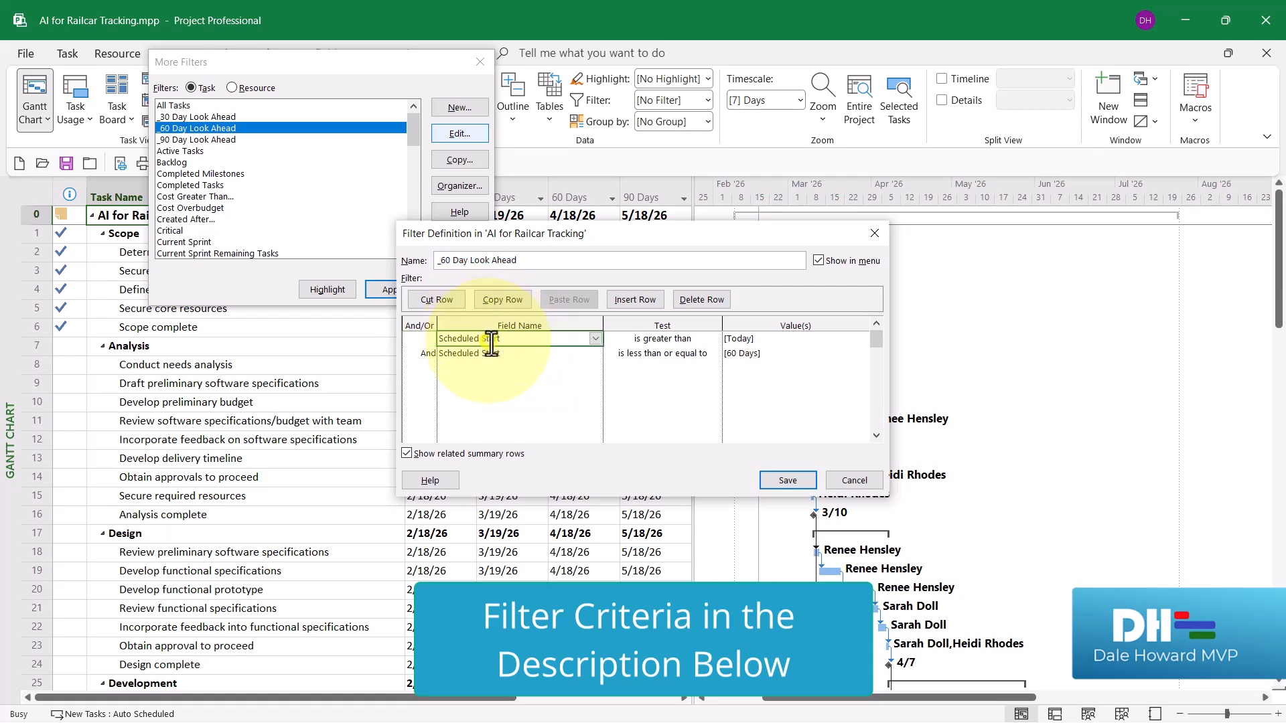
pyautogui.click(656, 339)
pyautogui.click(767, 340)
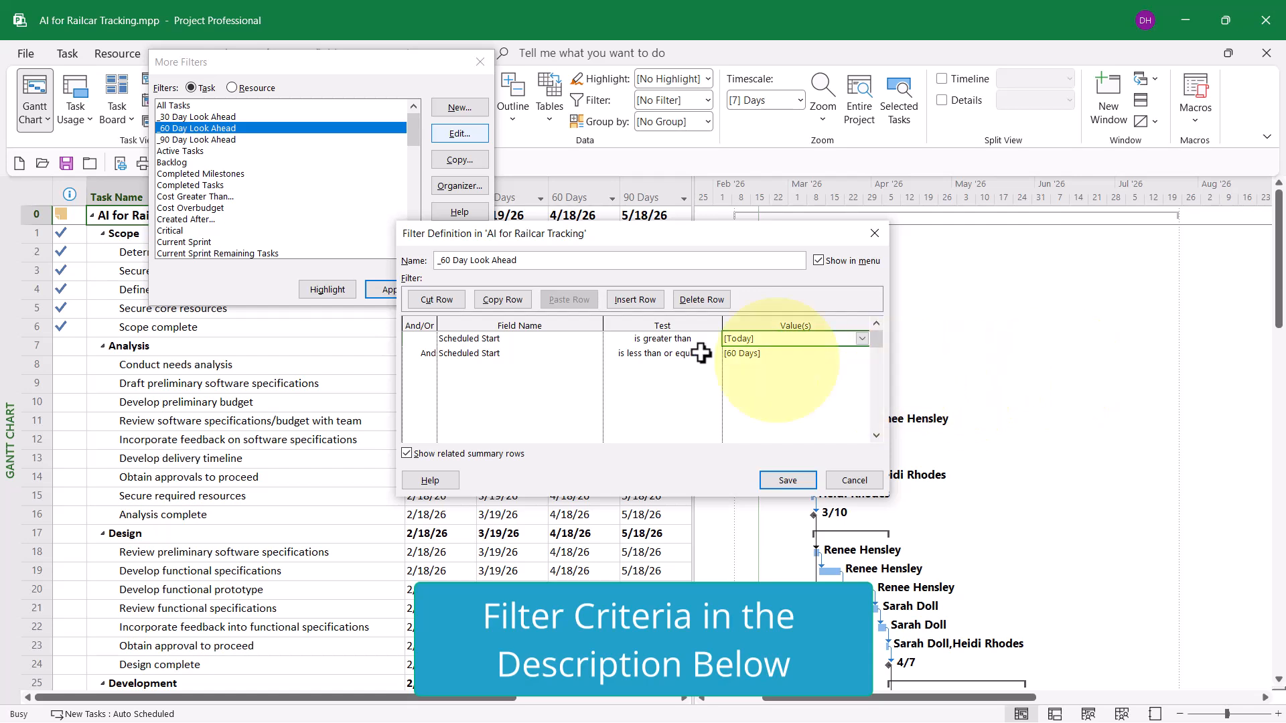
pyautogui.click(523, 354)
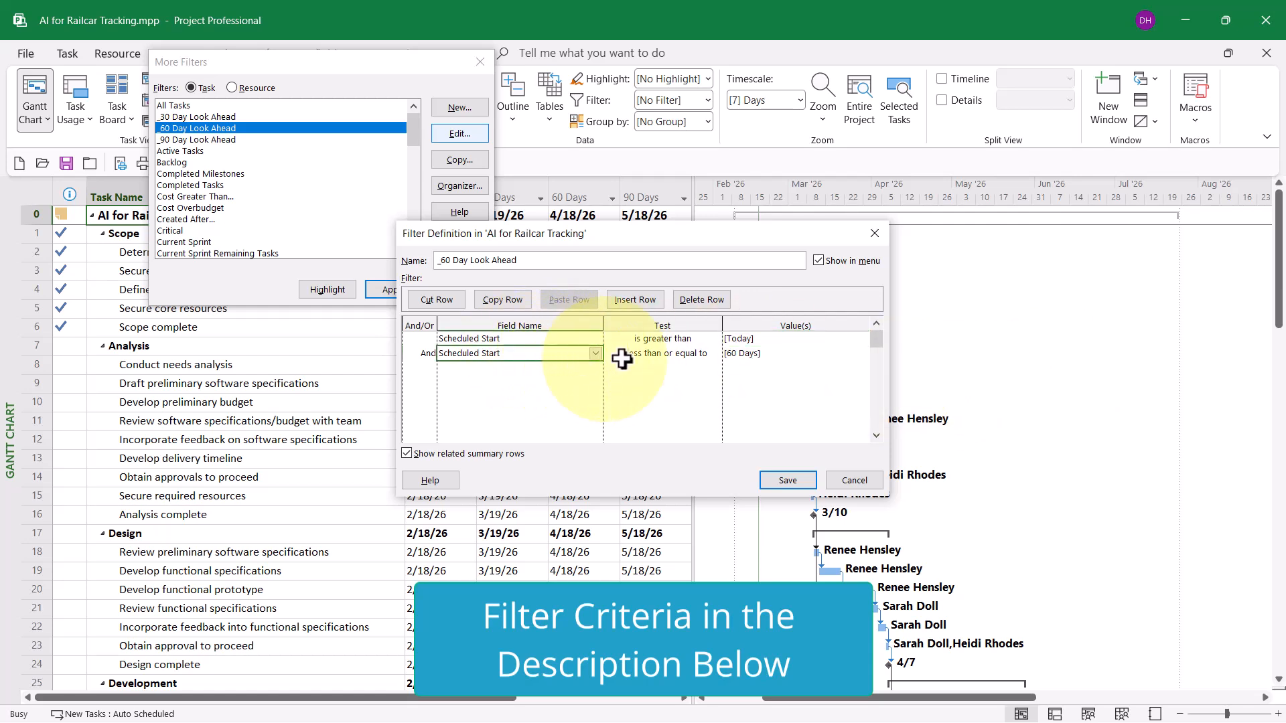
pyautogui.click(645, 353)
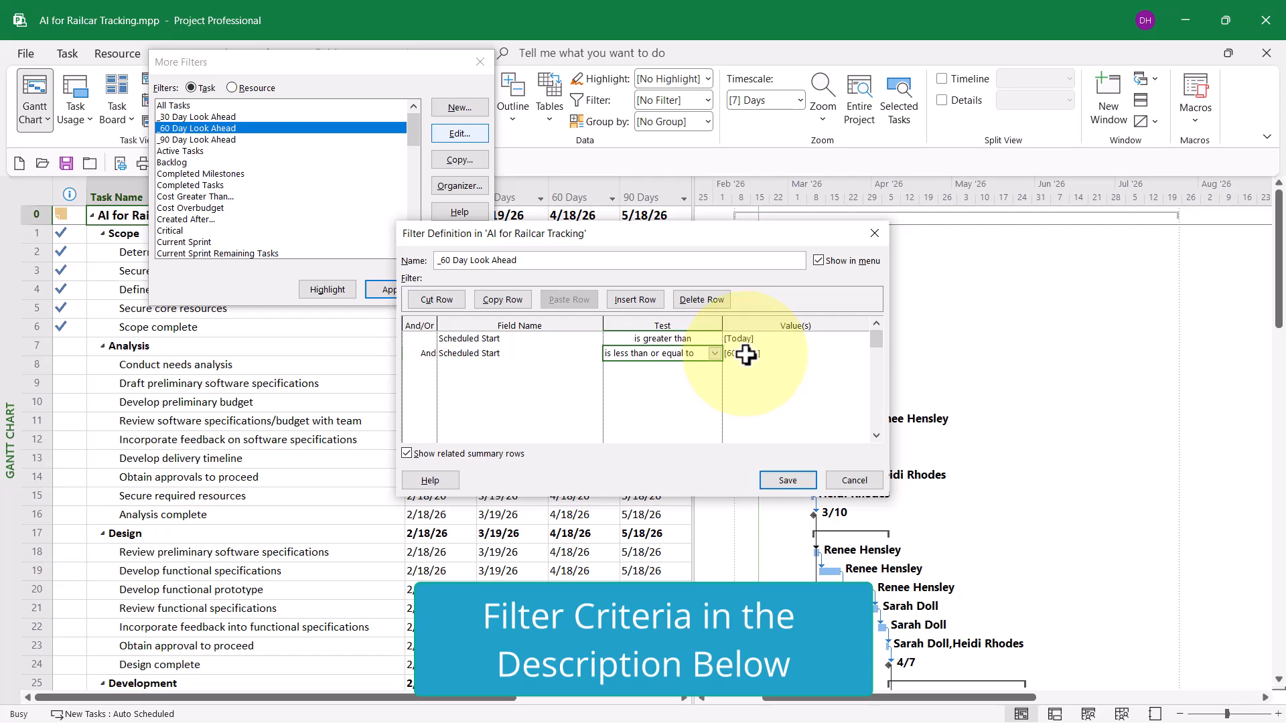
pyautogui.click(746, 356)
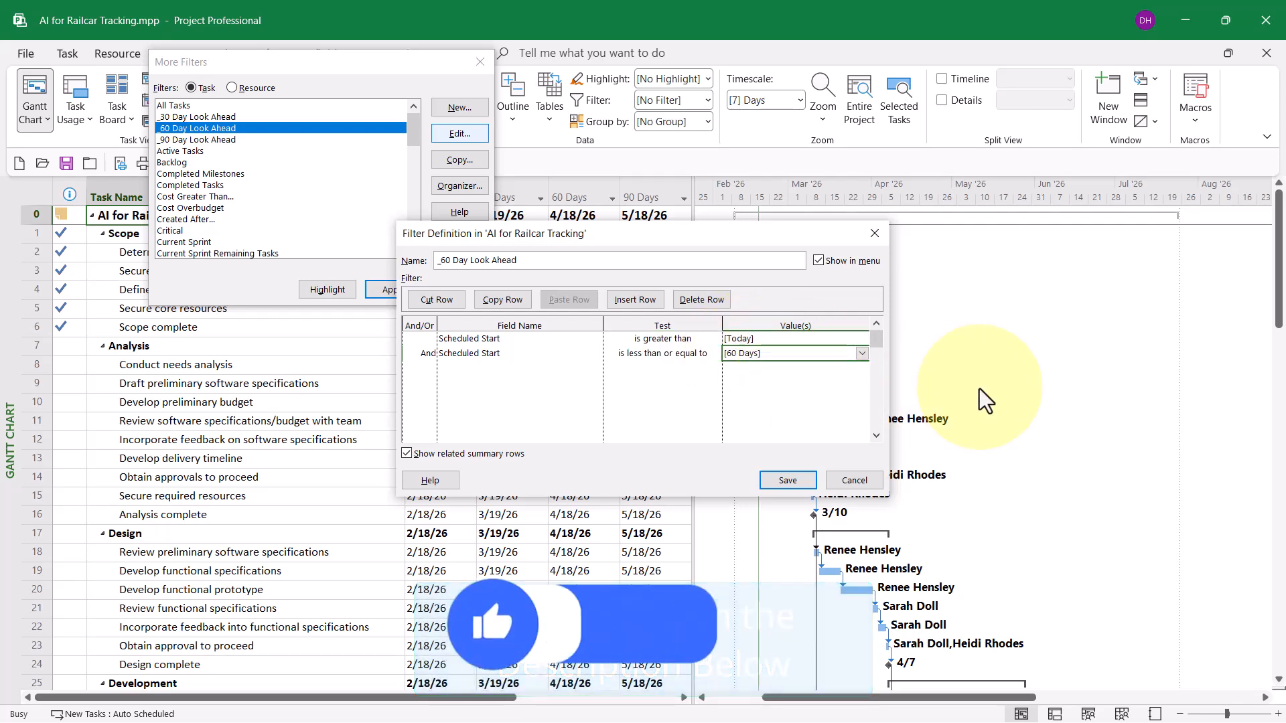
pyautogui.click(868, 480)
# Examine both criteria rows of the _90 Day Look Ahead filter, leave its definition unsaved and exit the filter list without applying anything
pyautogui.click(248, 142)
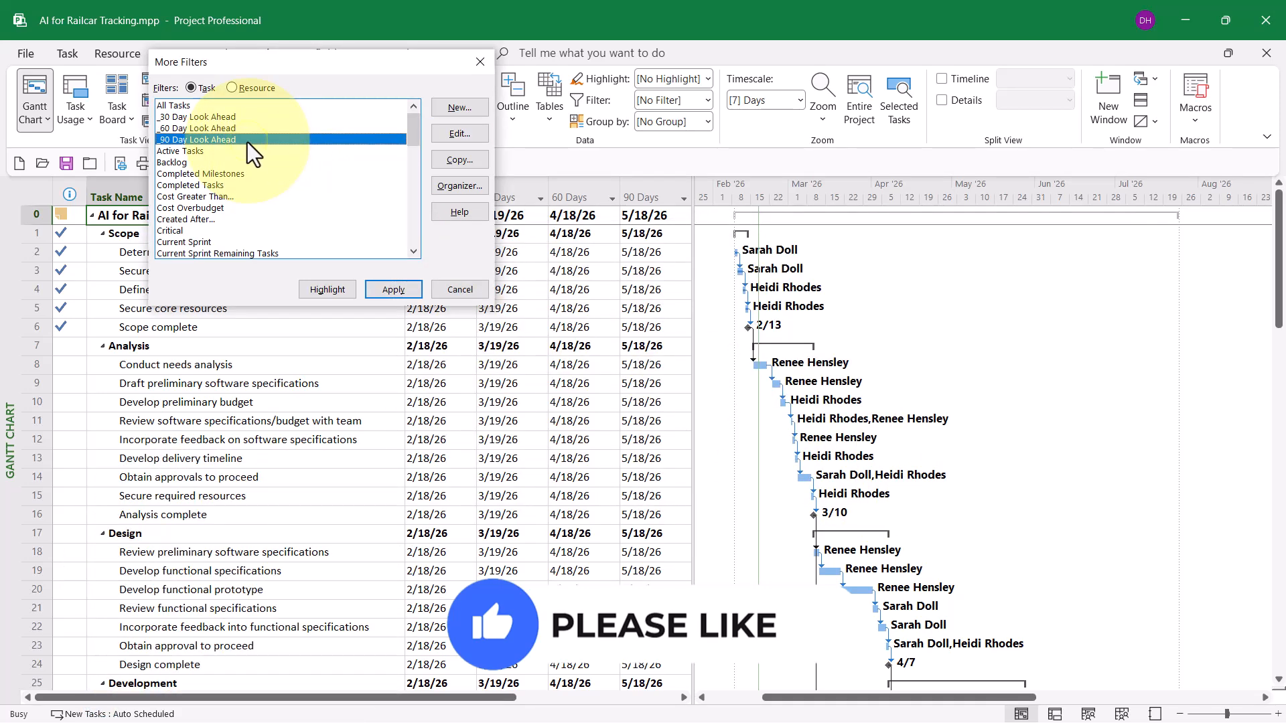
pyautogui.click(461, 132)
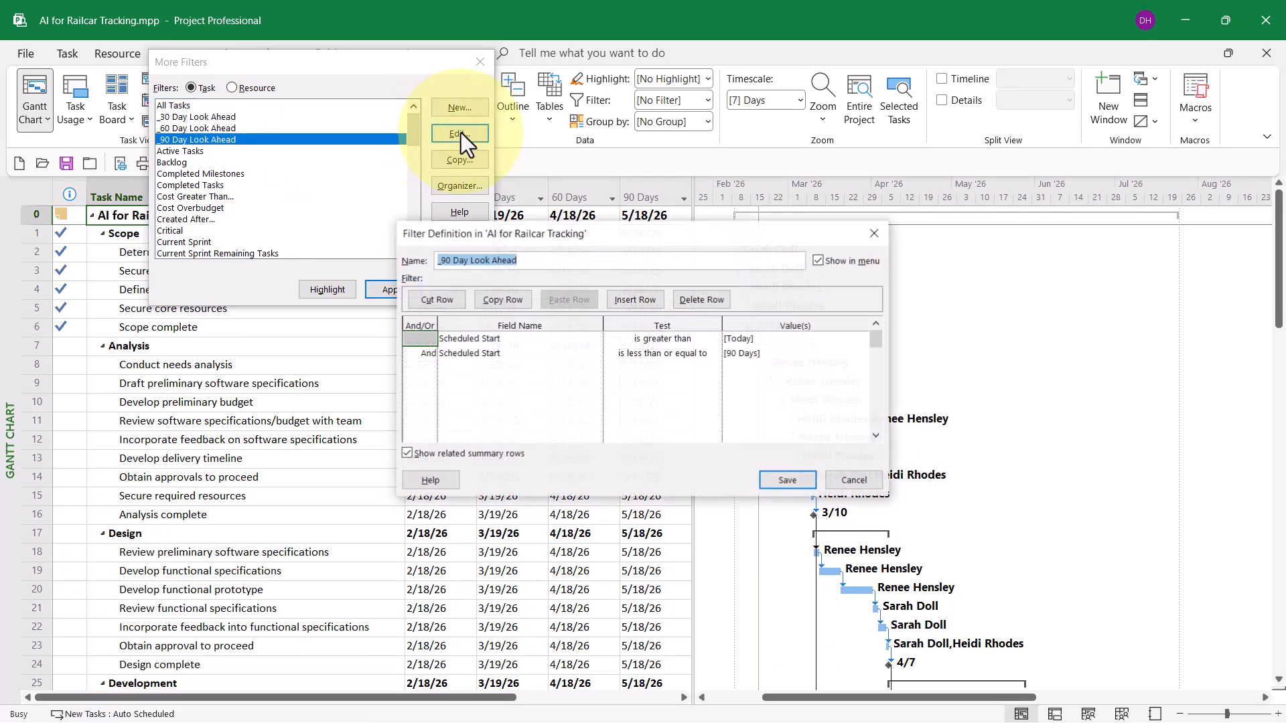
pyautogui.click(516, 344)
pyautogui.click(667, 339)
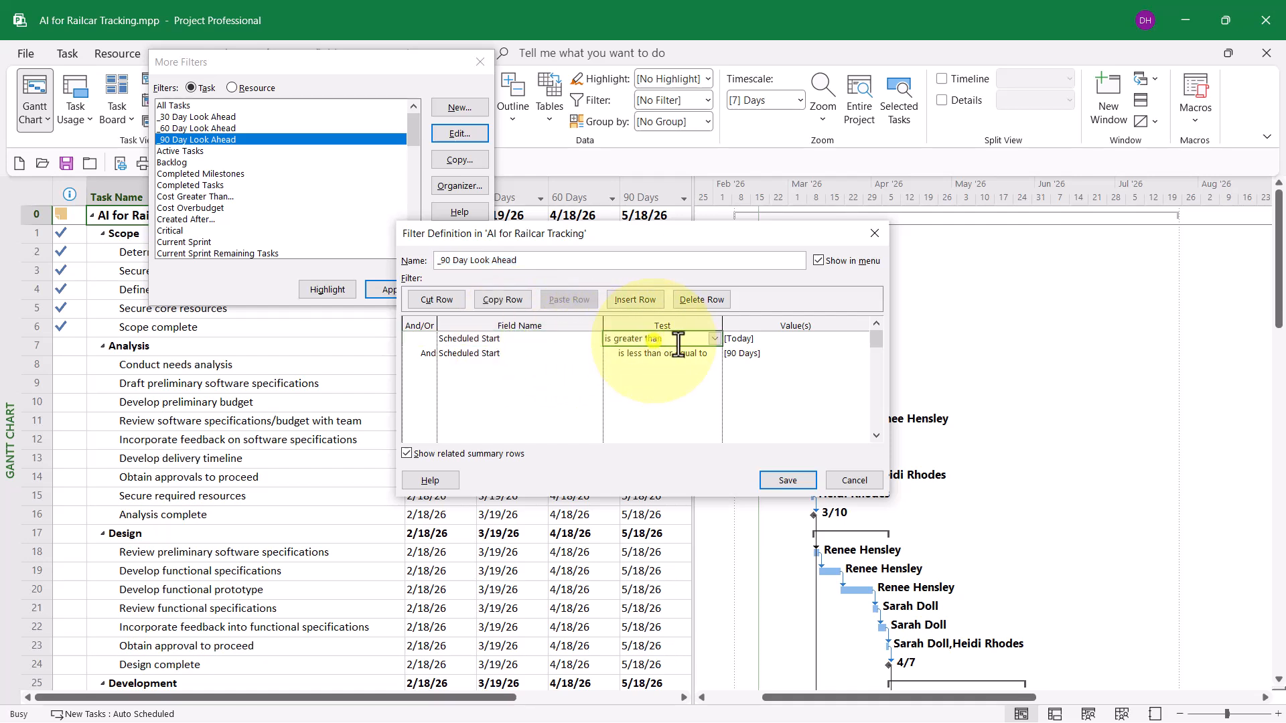
pyautogui.click(776, 340)
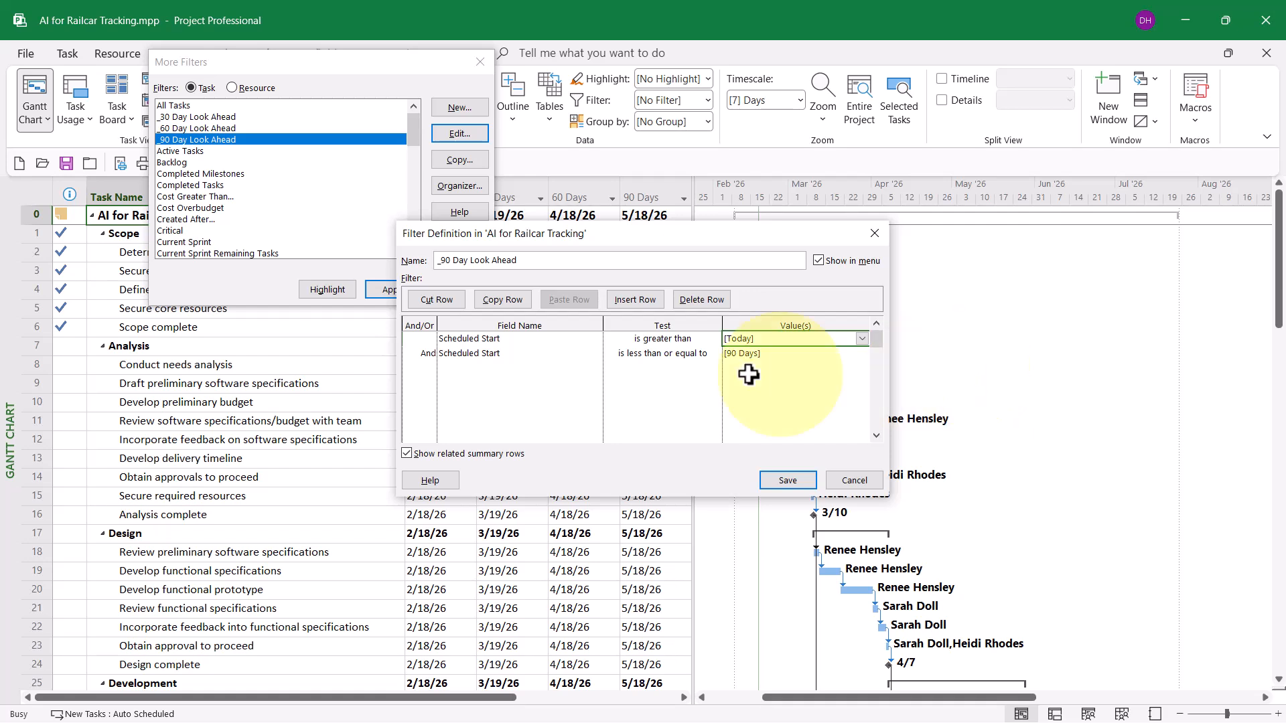
pyautogui.click(517, 356)
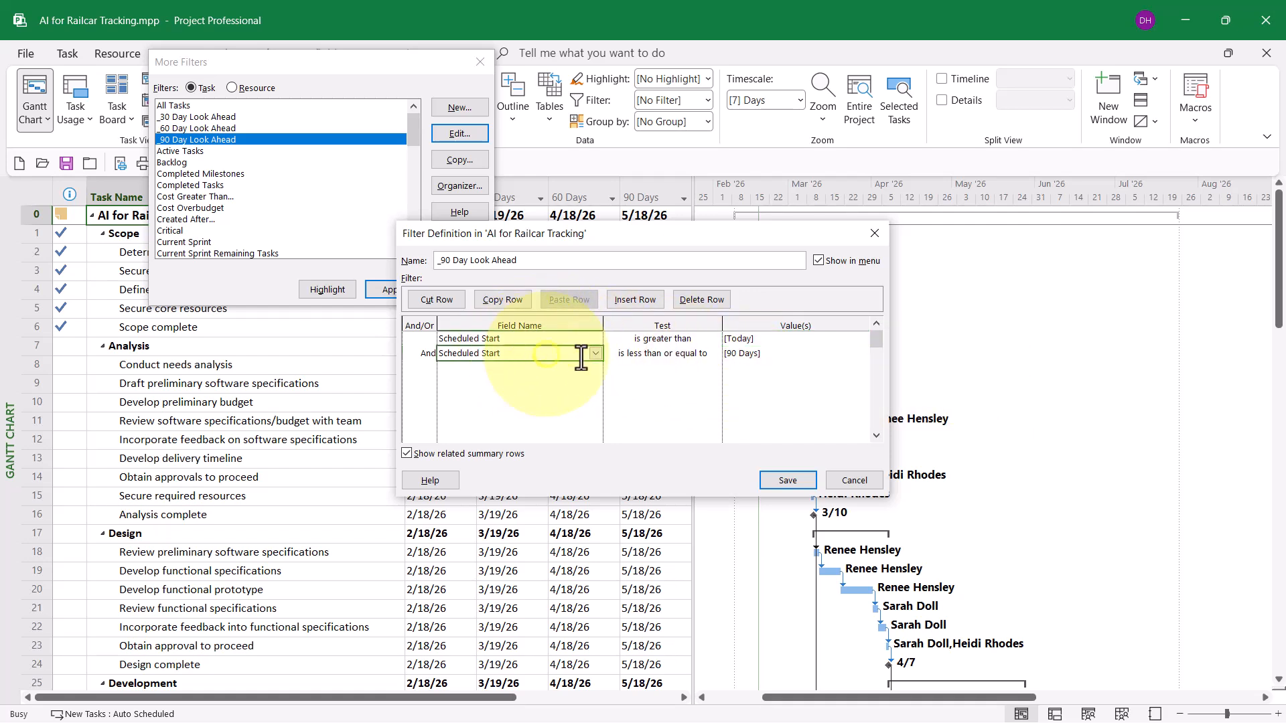
pyautogui.click(650, 356)
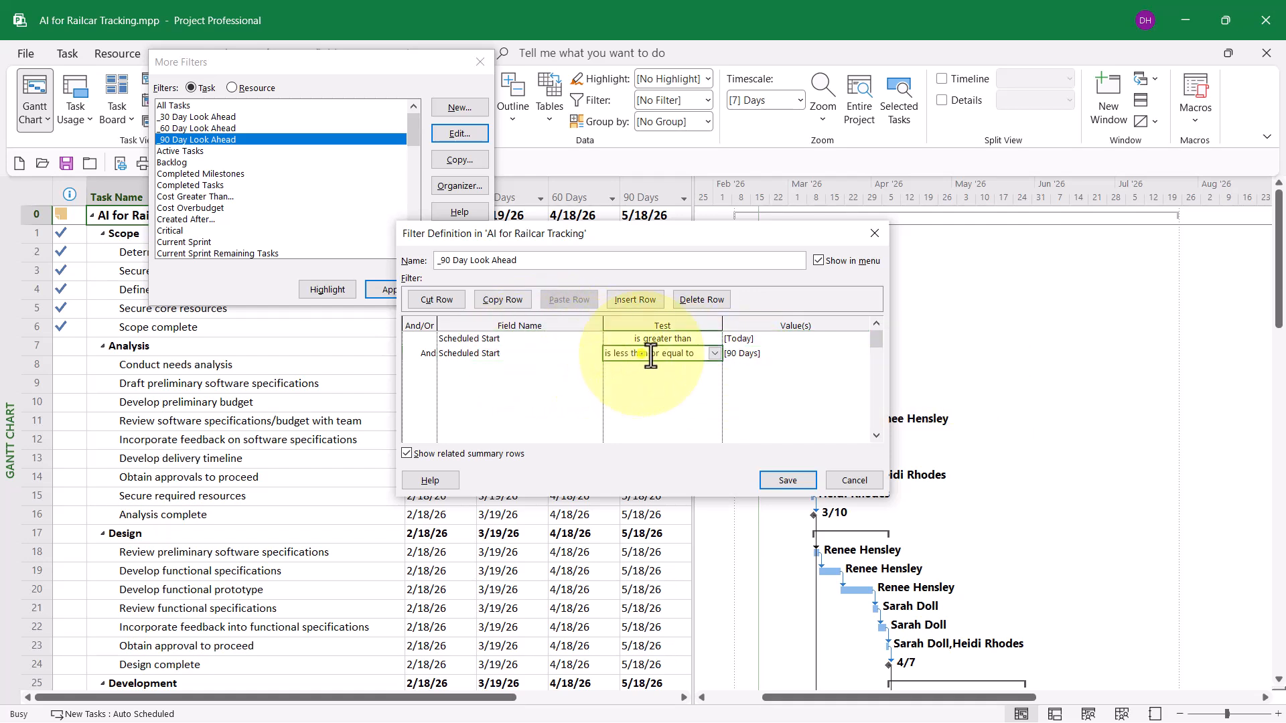
pyautogui.click(757, 353)
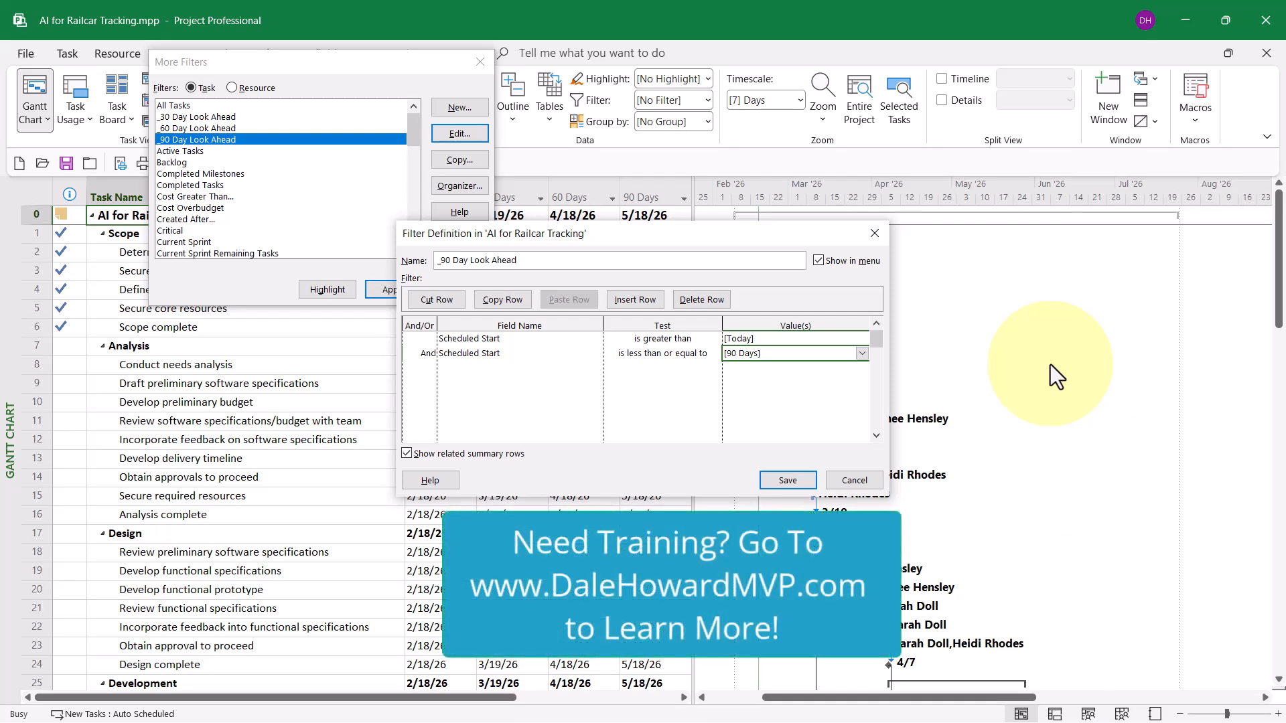
pyautogui.click(867, 479)
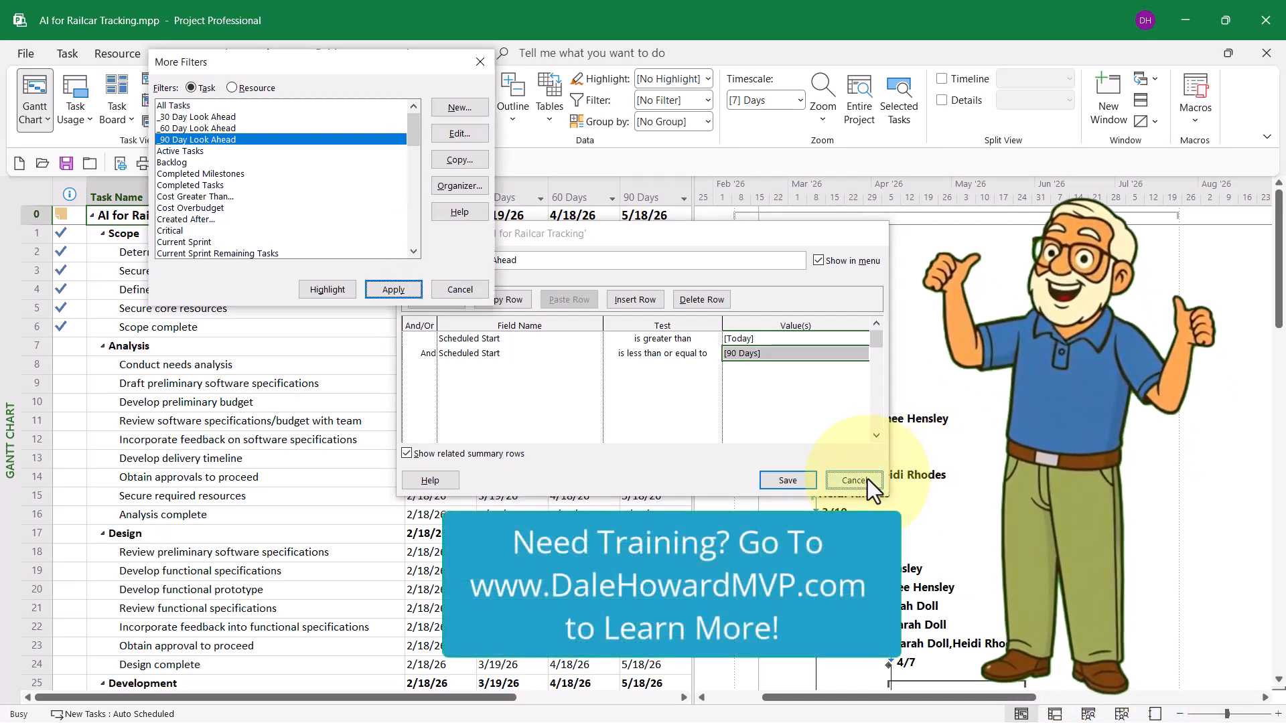
pyautogui.click(456, 295)
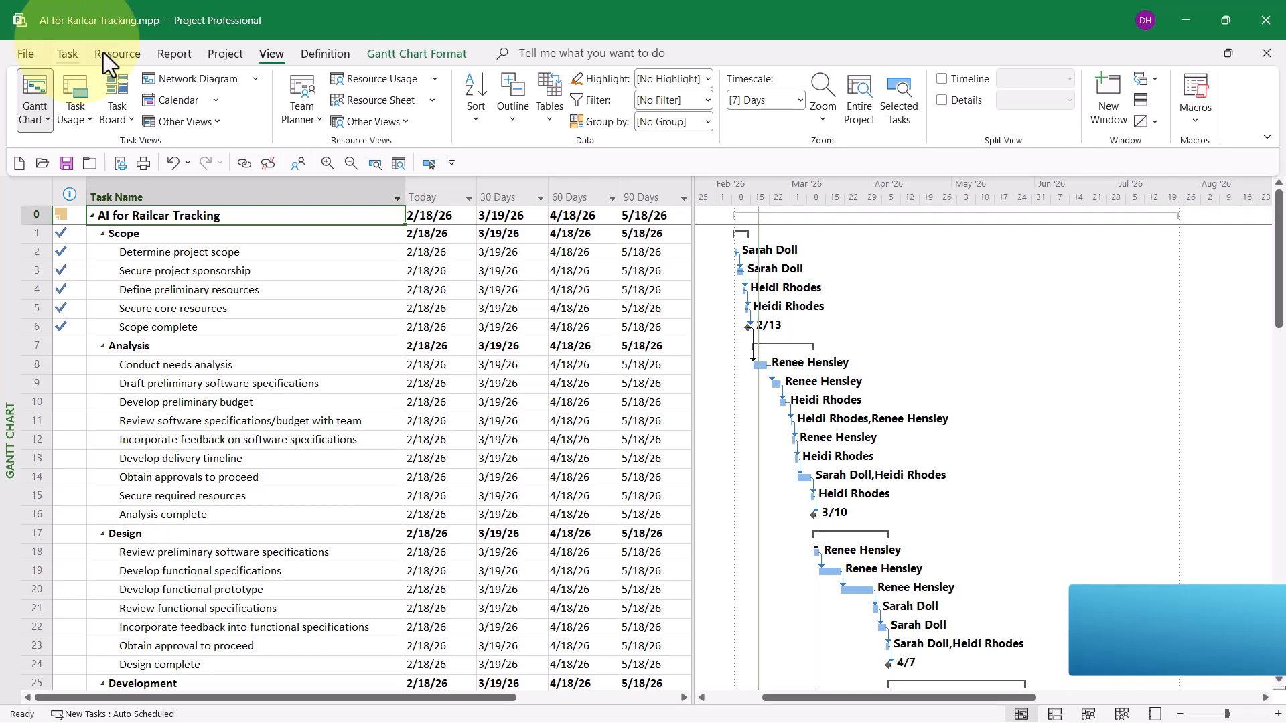
# View the project through the _30 Day Look Ahead filter, switch to the _60 Day Look Ahead filter and look through its tasks
pyautogui.click(711, 99)
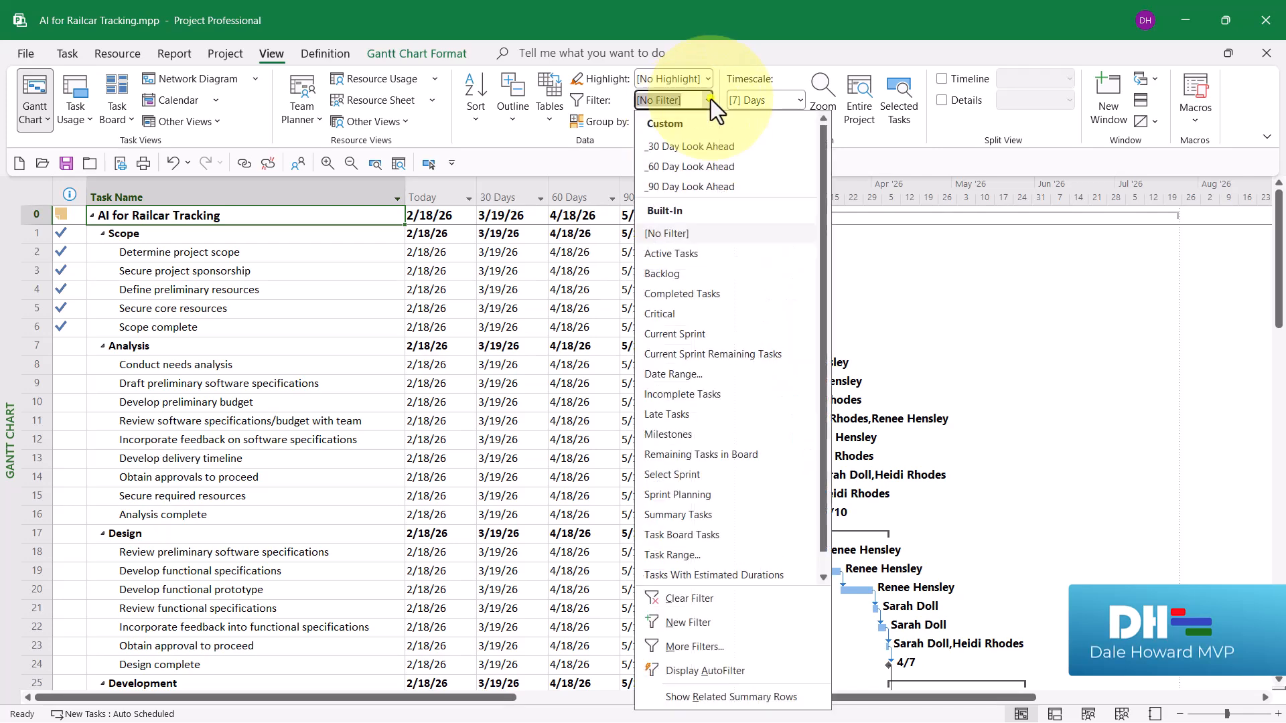
pyautogui.click(711, 146)
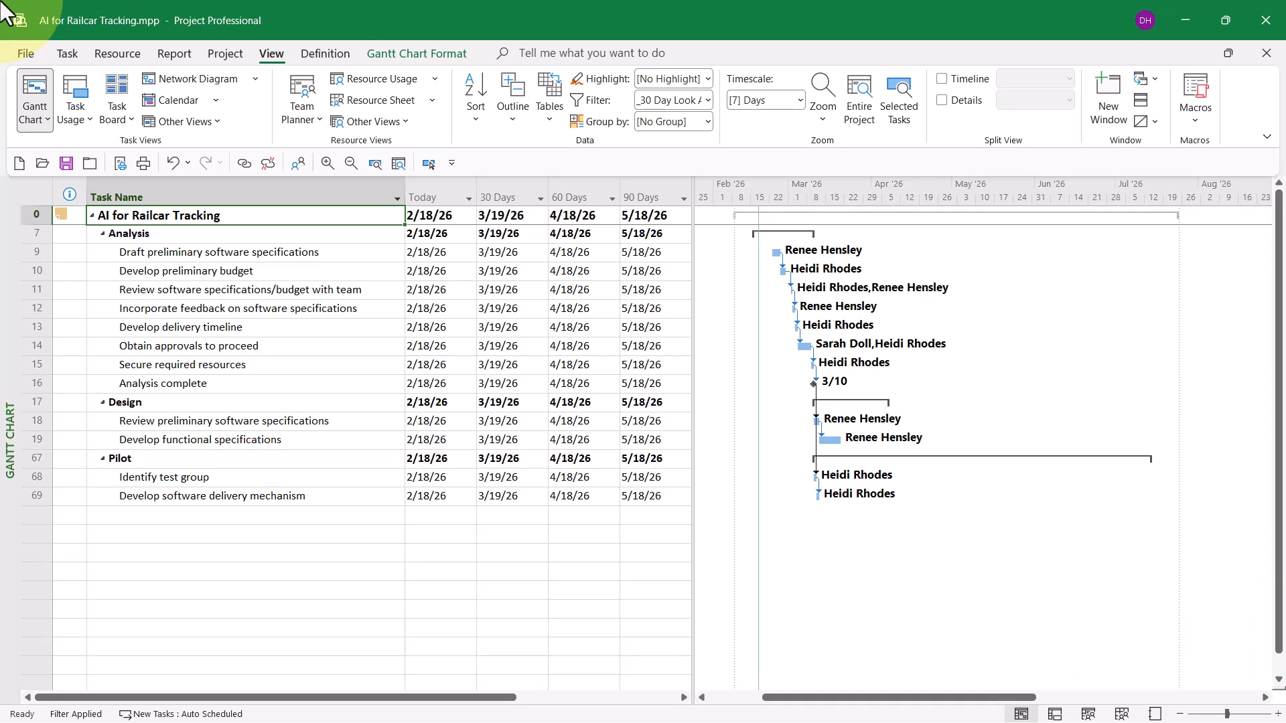
pyautogui.click(706, 103)
pyautogui.click(691, 168)
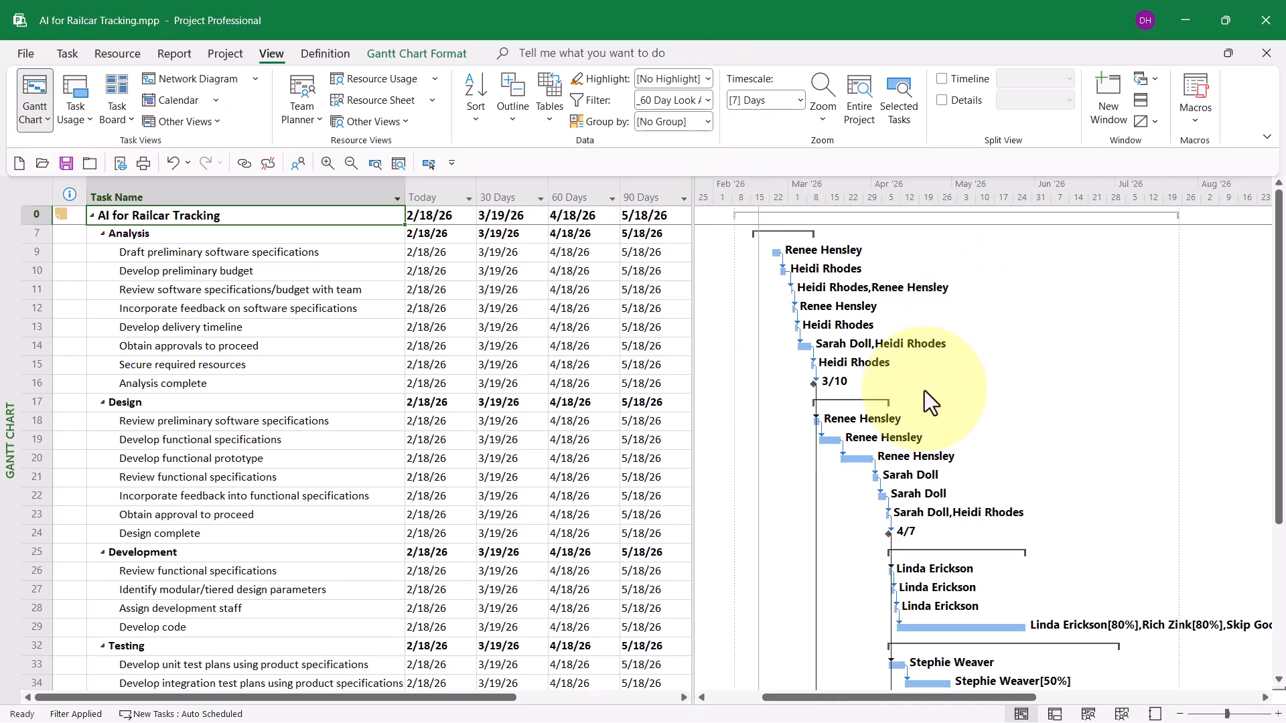
pyautogui.scroll(-5, 924, 391)
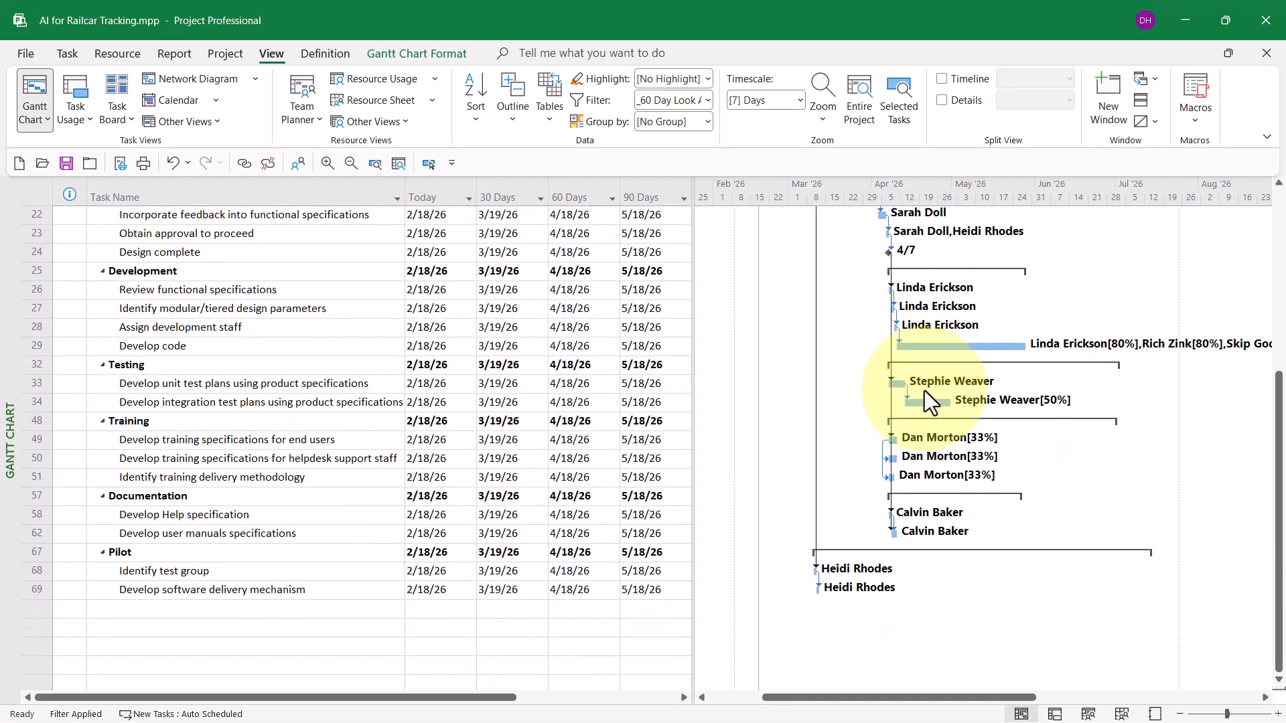
pyautogui.scroll(5, 924, 392)
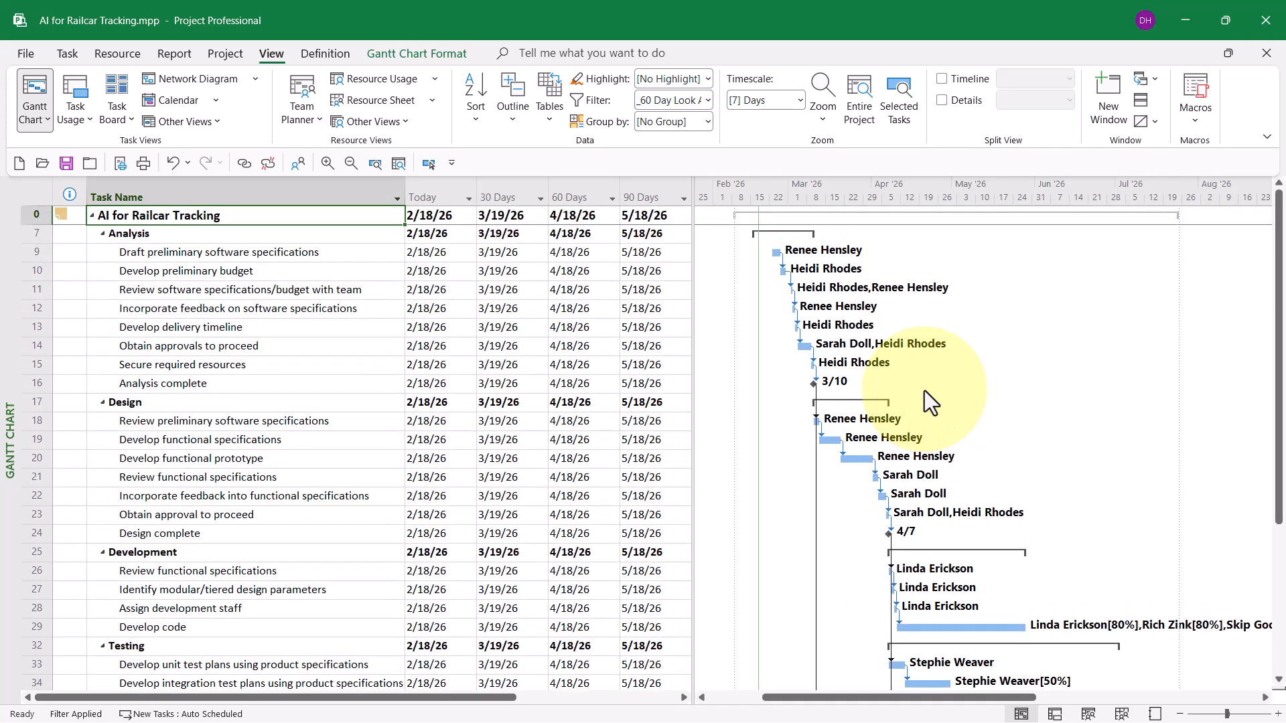
# Apply the _90 Day Look Ahead filter to the project and look through the filtered tasks
pyautogui.click(706, 102)
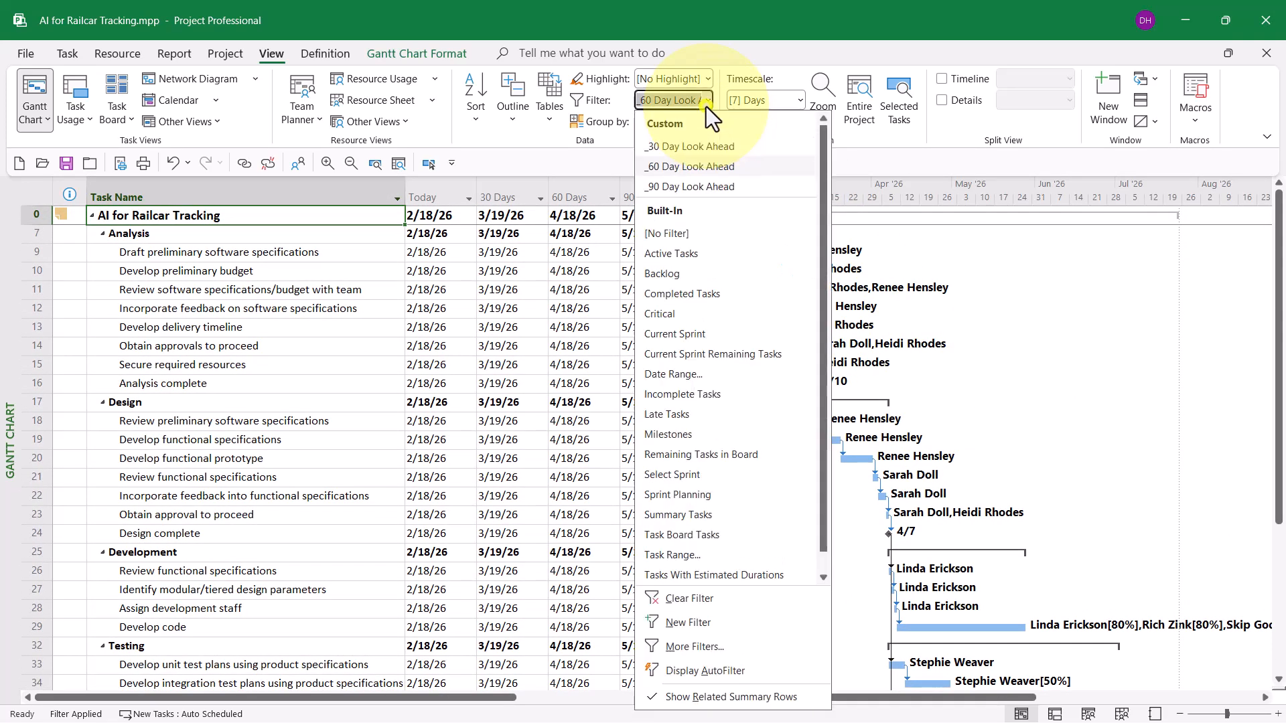
pyautogui.click(694, 184)
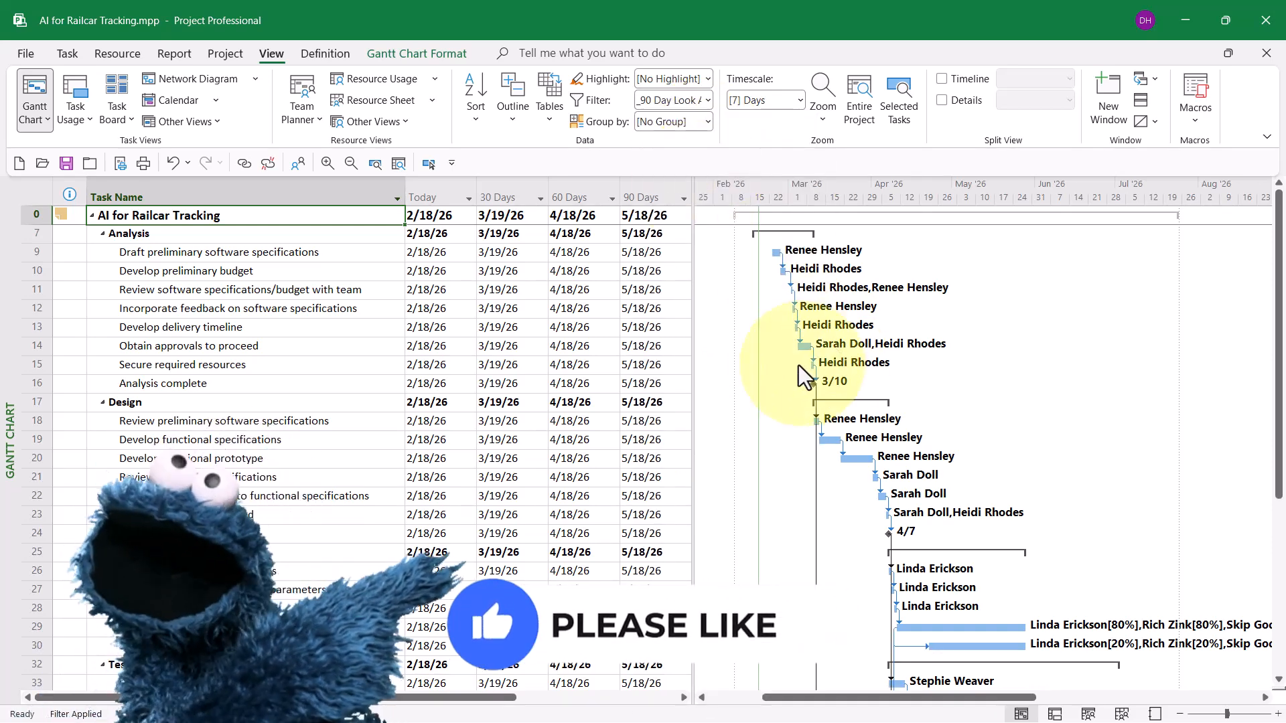
pyautogui.scroll(-3, 782, 369)
pyautogui.scroll(-4, 779, 362)
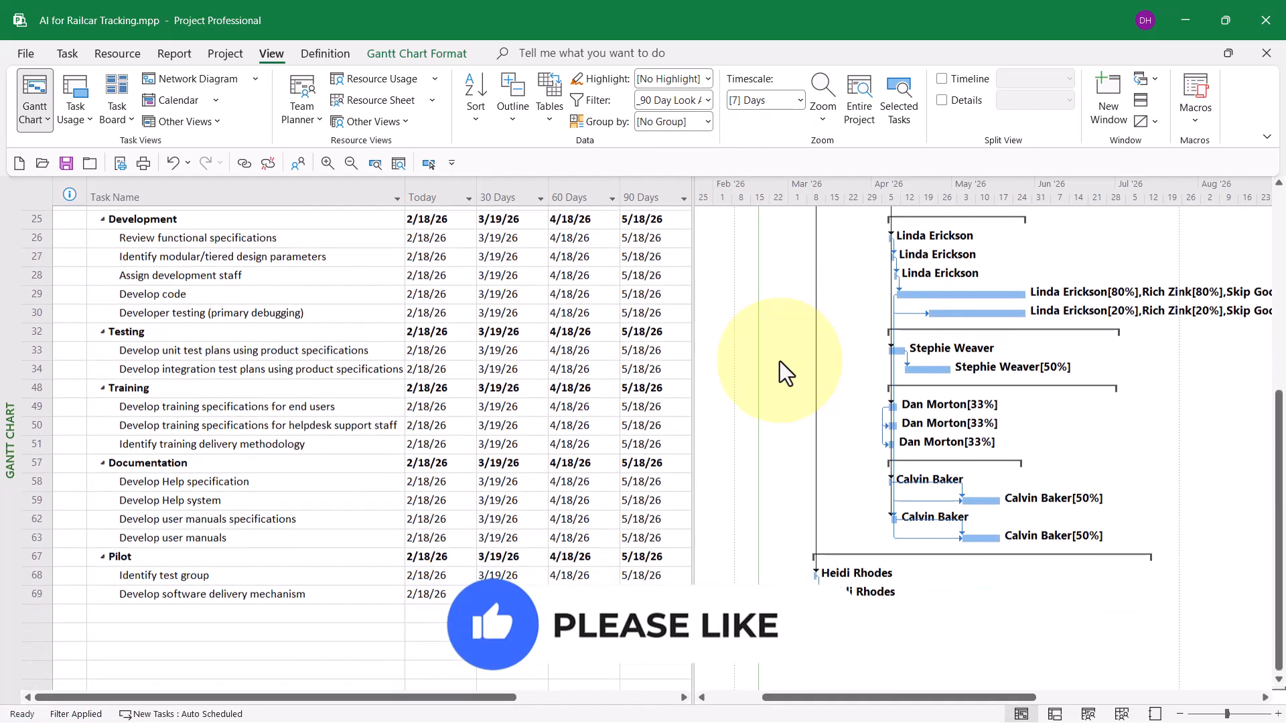
pyautogui.scroll(7, 780, 360)
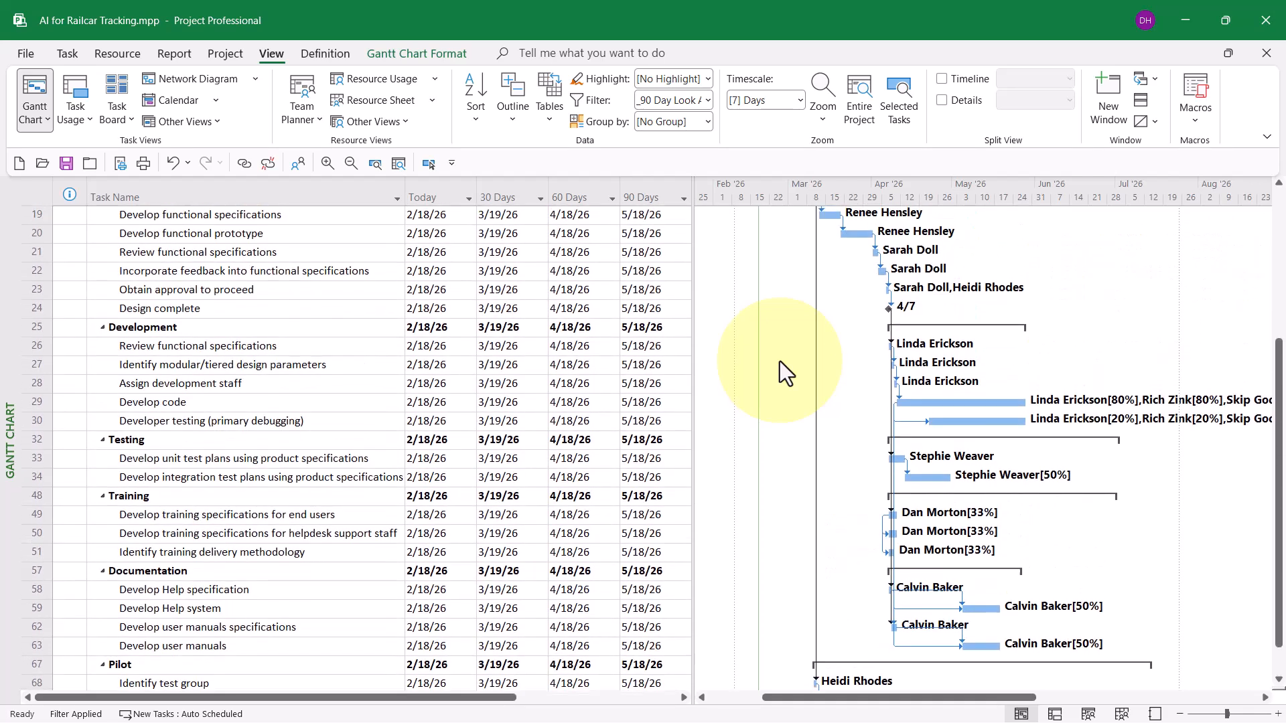